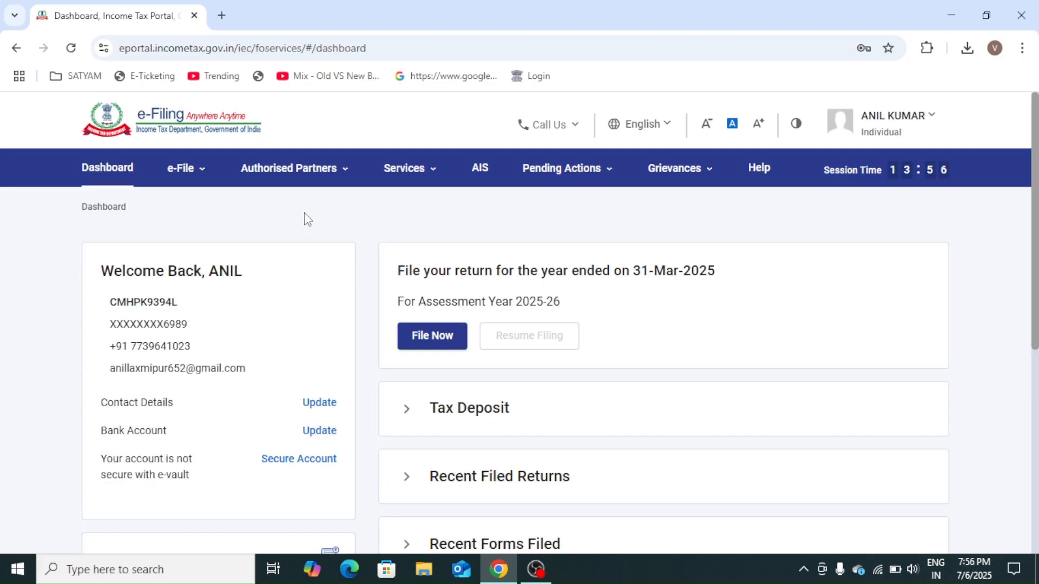
Open the Annual Information Statement on the Compliance Portal and review the income categories in the Taxpayer Information Summary (TIS).
click(481, 173)
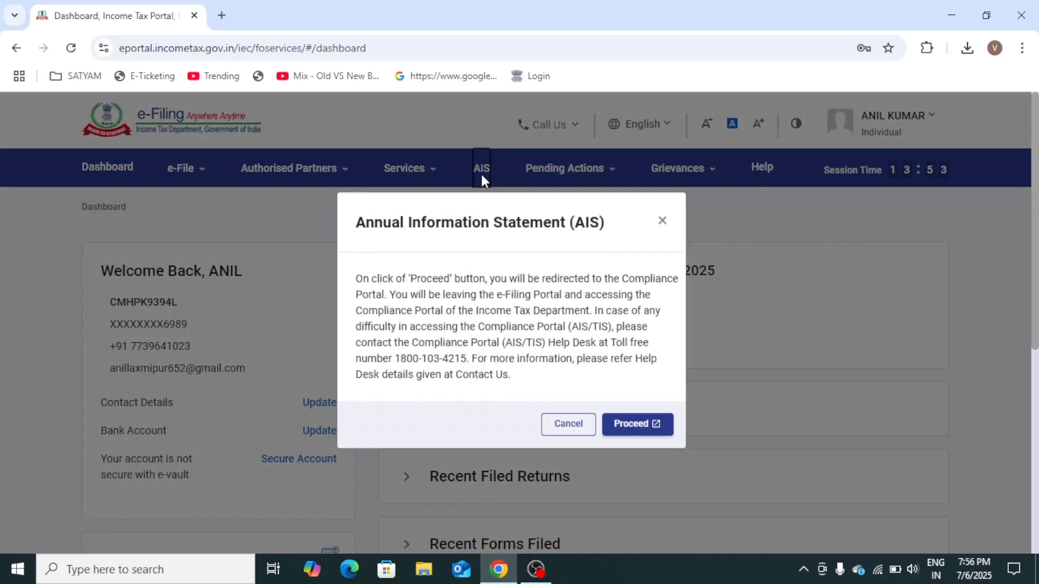
click(640, 435)
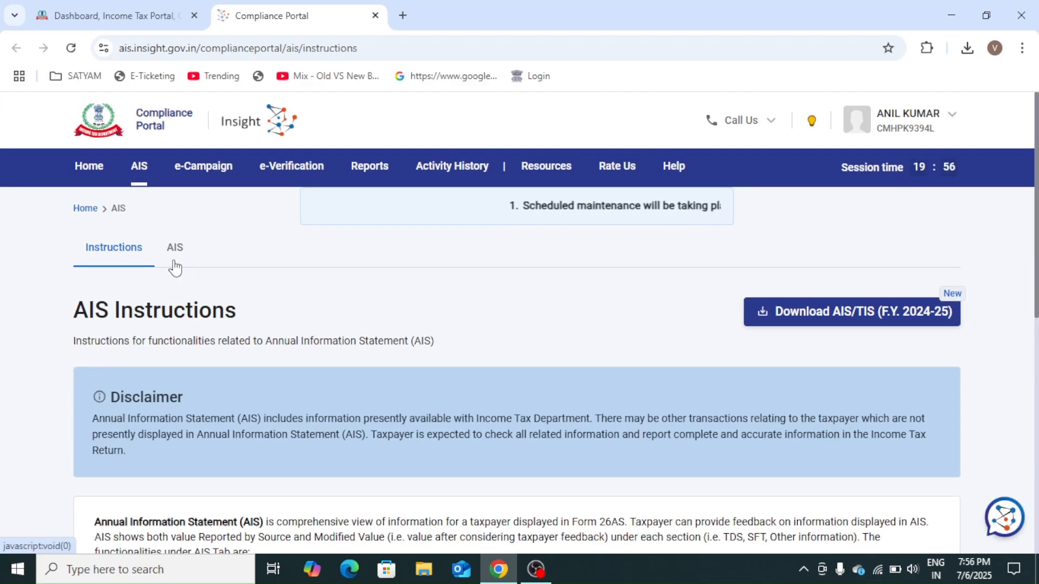
click(174, 262)
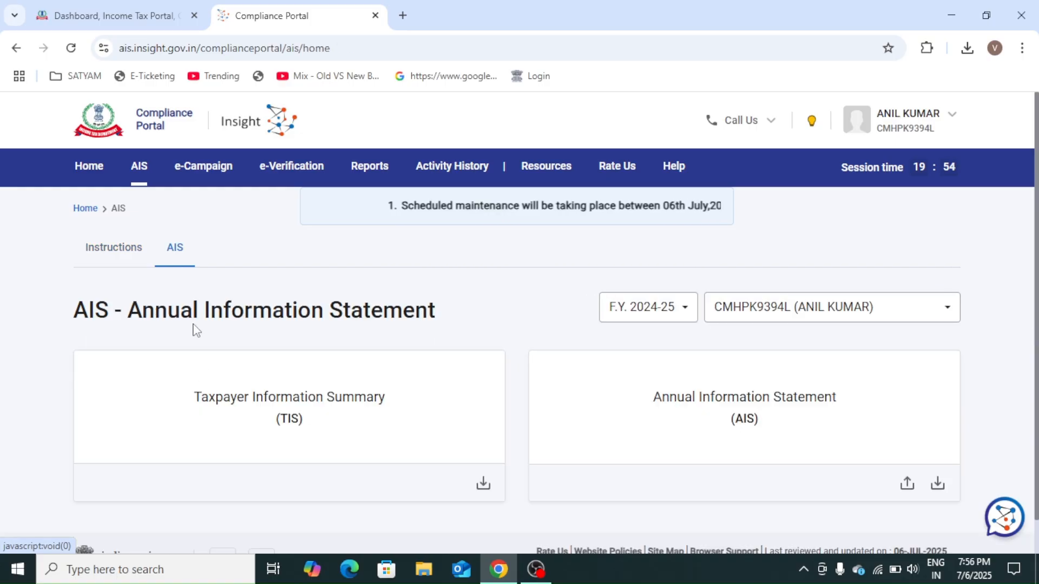
click(233, 404)
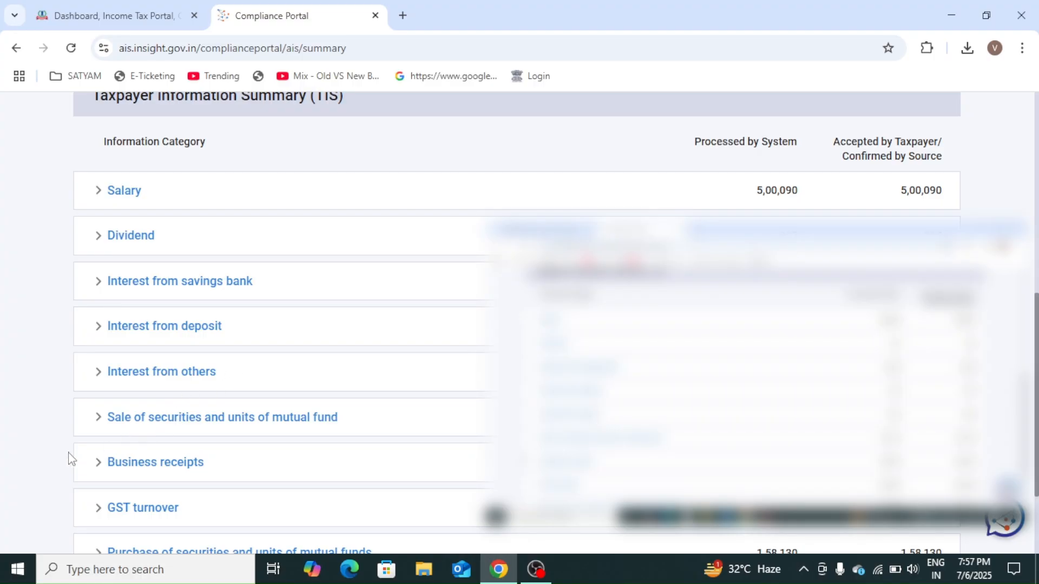
scroll(67, 455, down, 1)
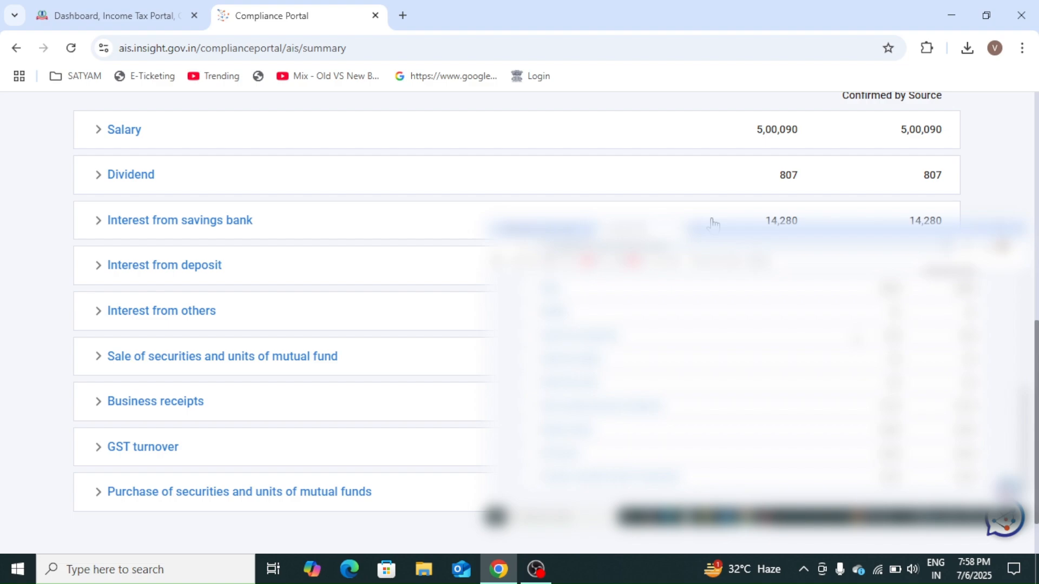
Return to the e-Filing dashboard, open Form 26AS on TRACES, accept the Form 16/16A usage agreement, and go to View Tax Credit.
key(ctrl+shift+Tab)
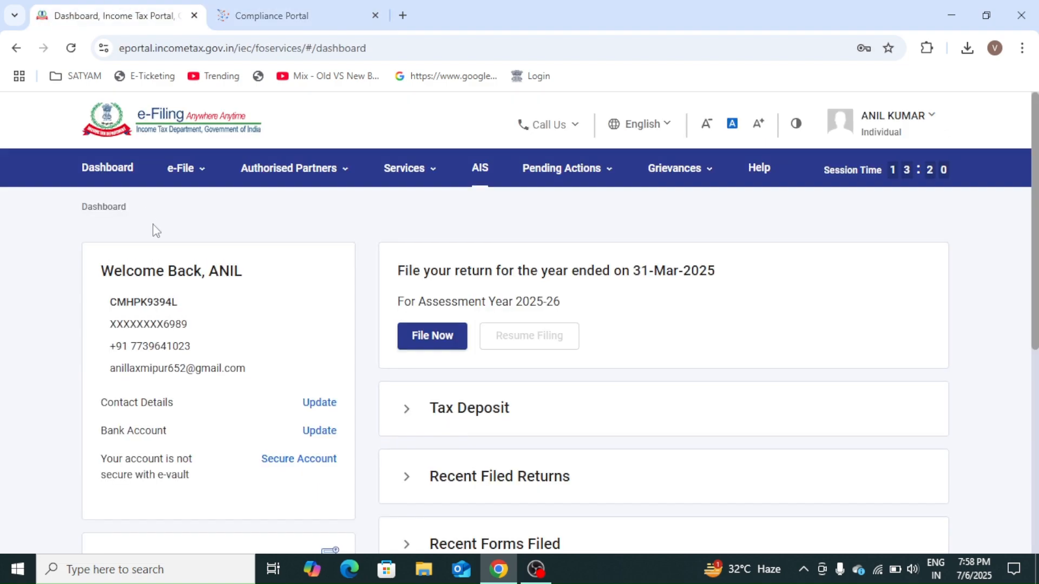
click(202, 184)
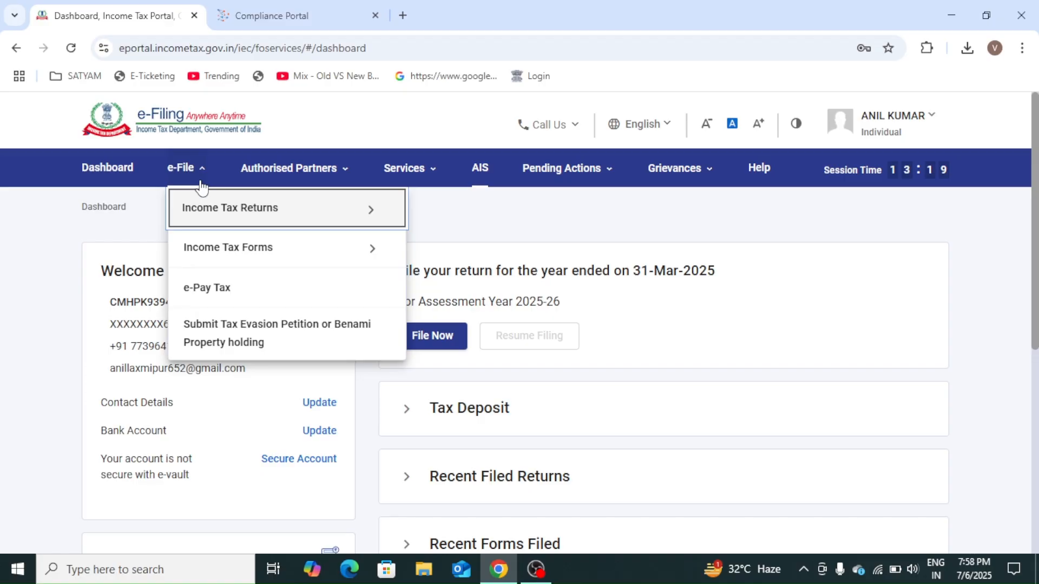
mouse_move(315, 220)
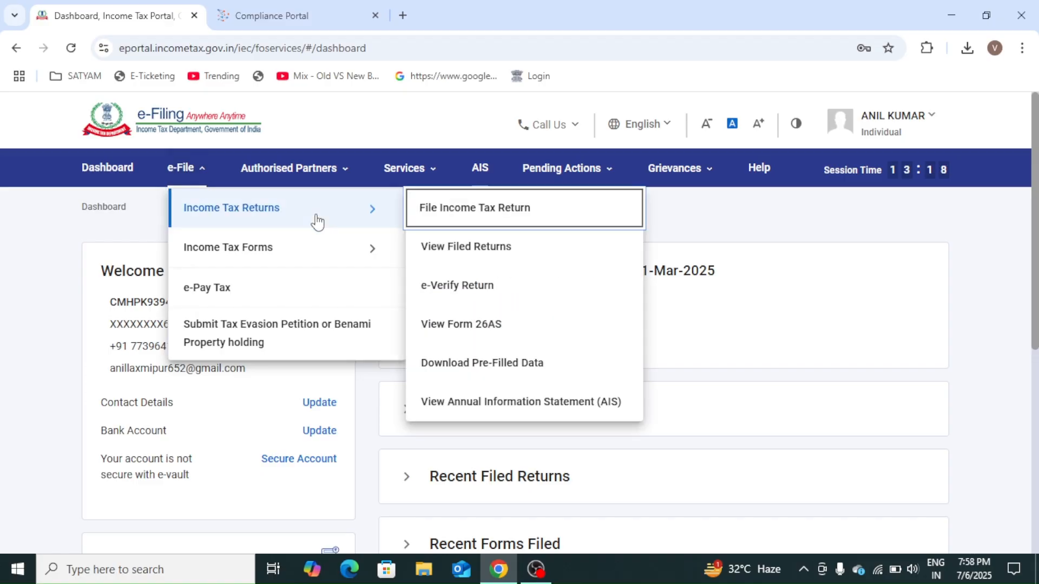
click(521, 328)
click(673, 461)
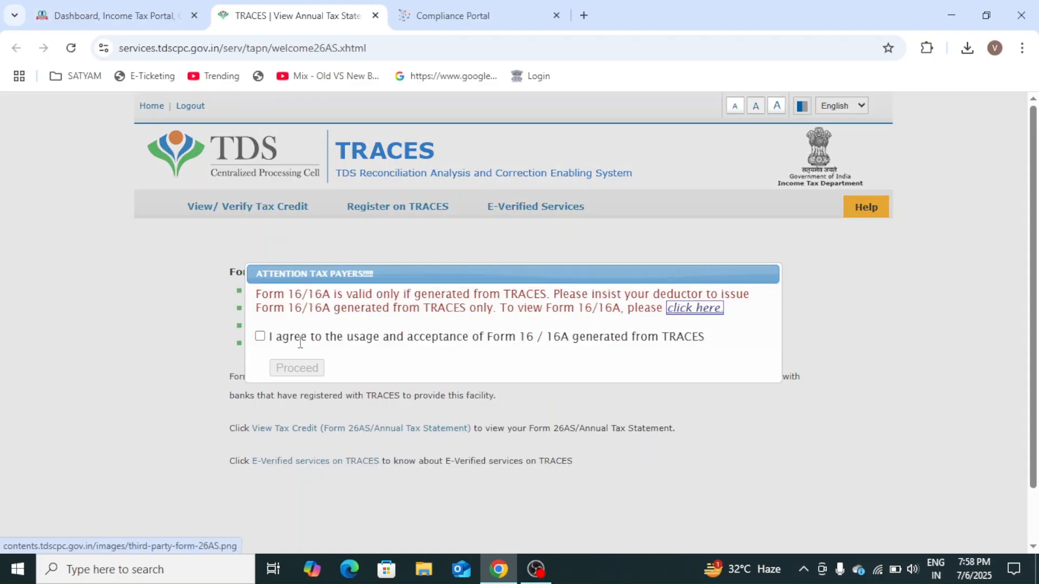
click(260, 337)
click(298, 369)
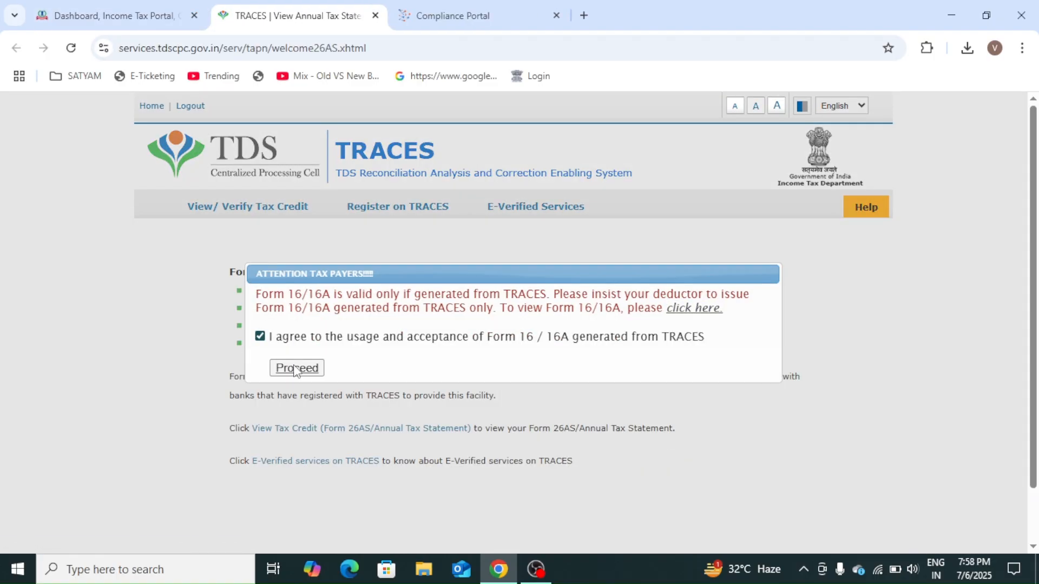
click(349, 427)
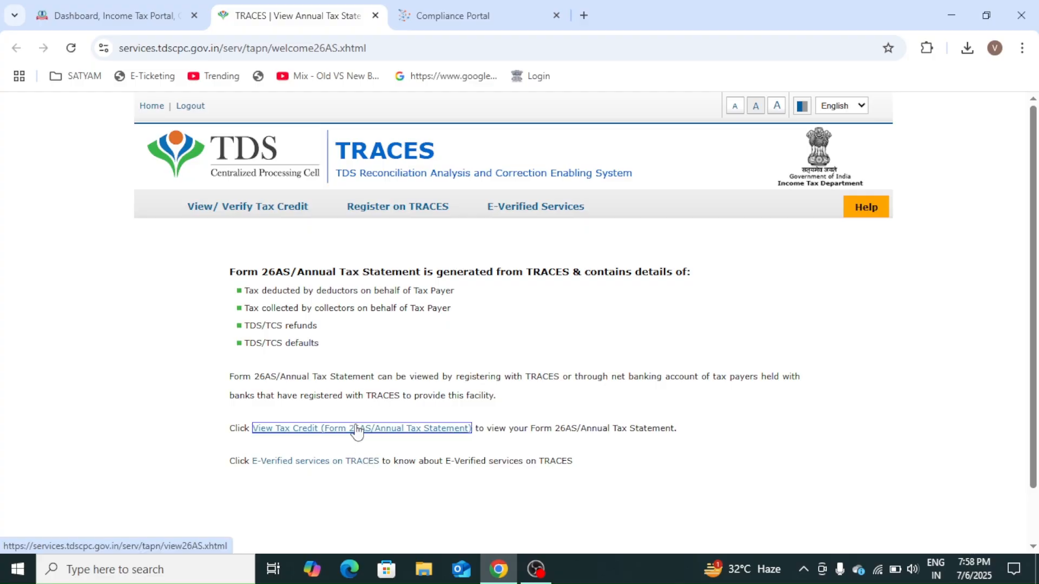
Set the Form 26AS request to assessment year 2025-26 with HTML as the viewing format.
click(584, 286)
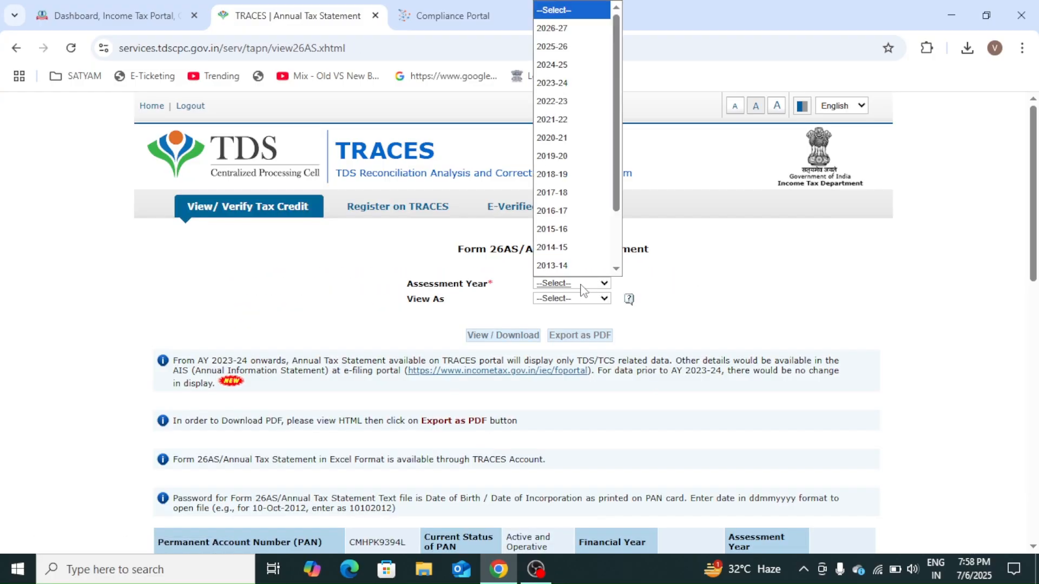
scroll(616, 238, down, 2)
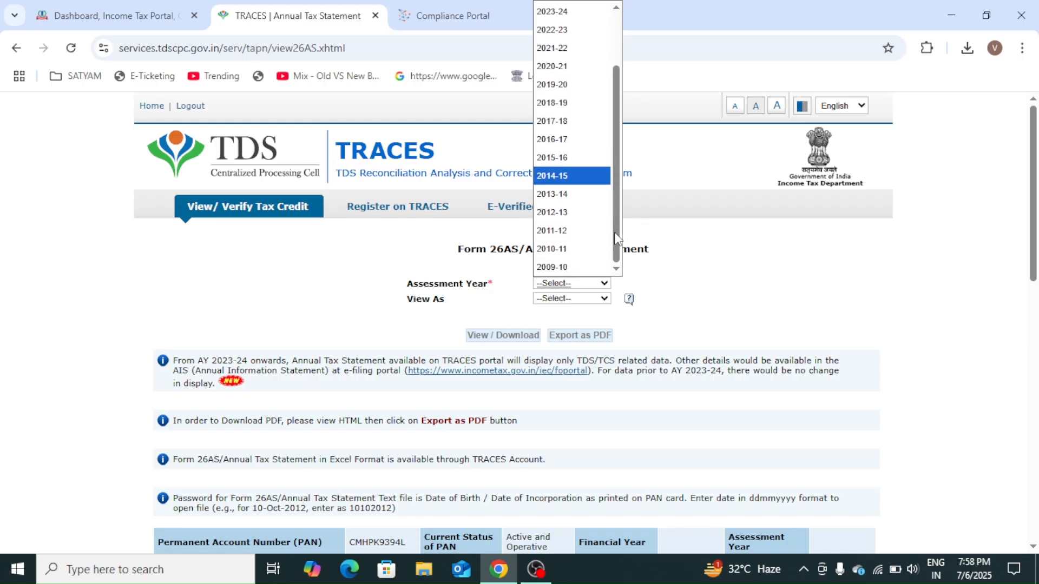
scroll(620, 65, up, 2)
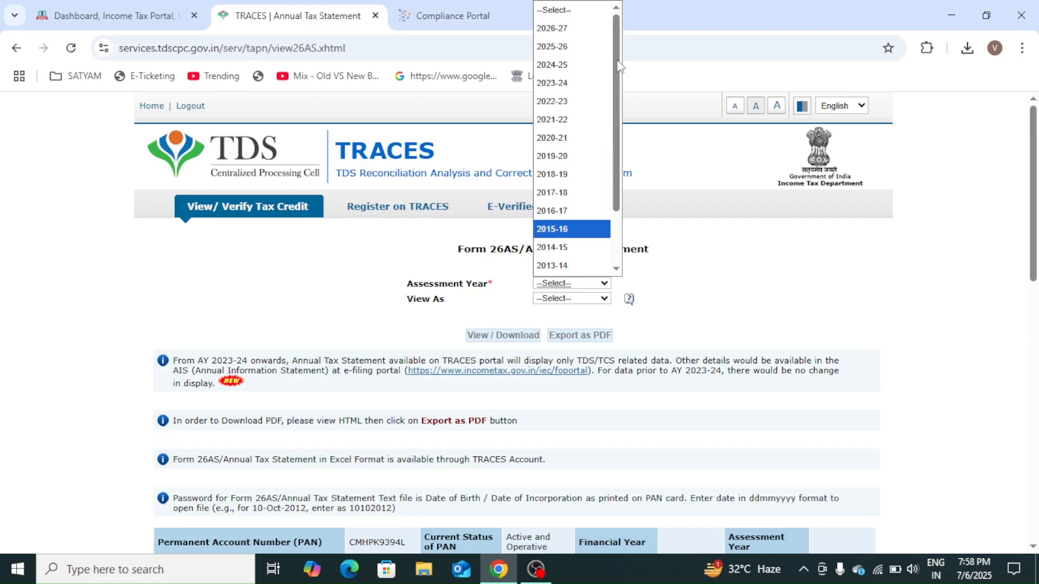
click(587, 53)
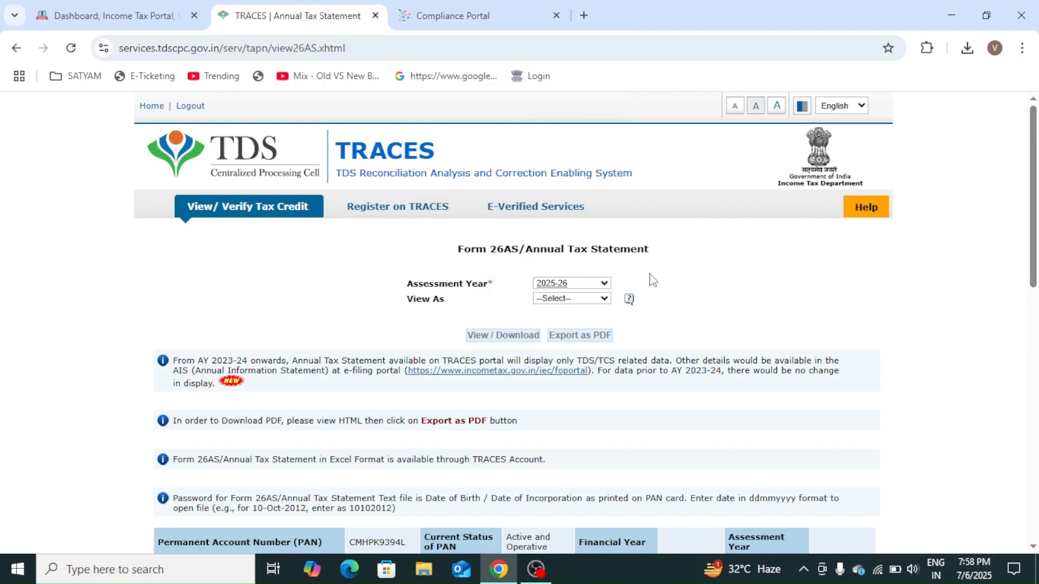
click(567, 299)
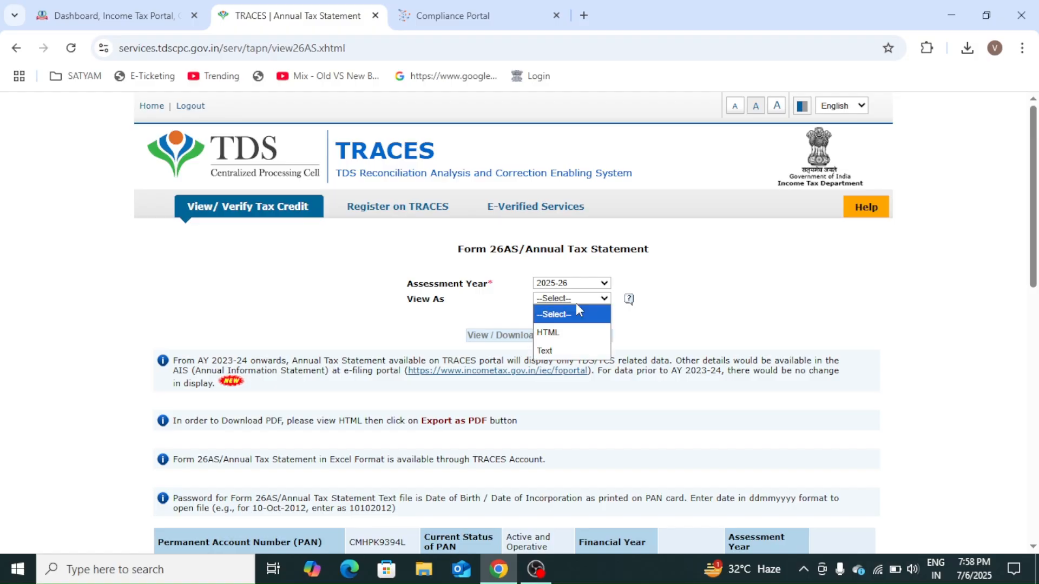
click(575, 331)
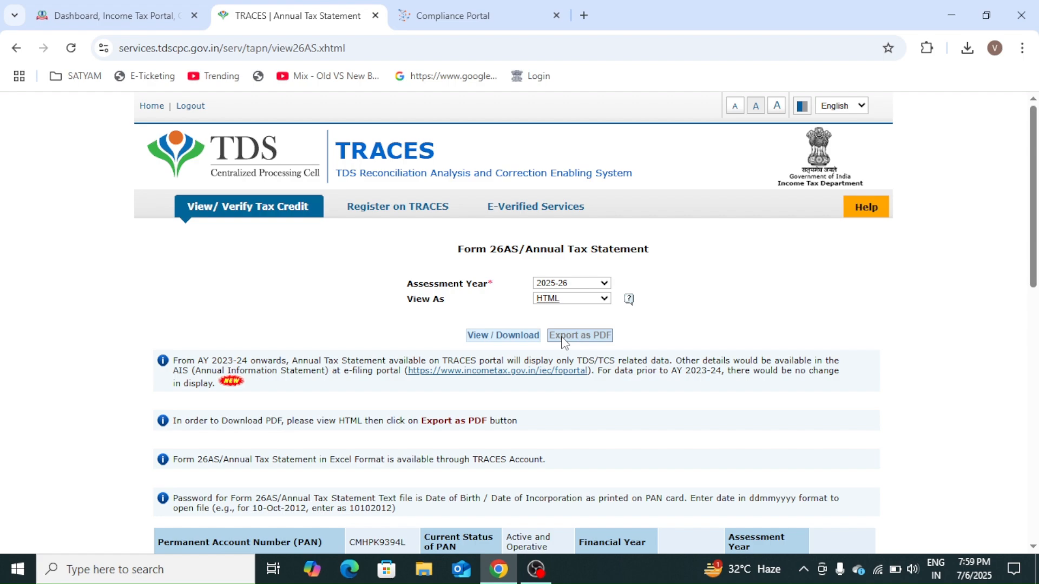
Return to the e-Filing dashboard and start filing the income tax return for assessment year 2025-26 in online mode.
click(115, 21)
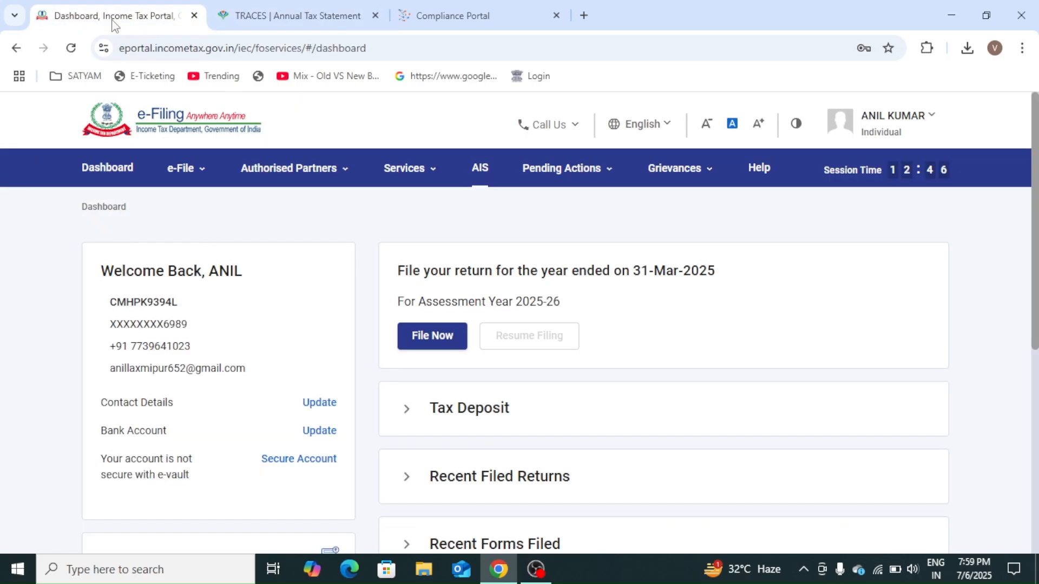
click(180, 168)
mouse_move(372, 249)
click(778, 286)
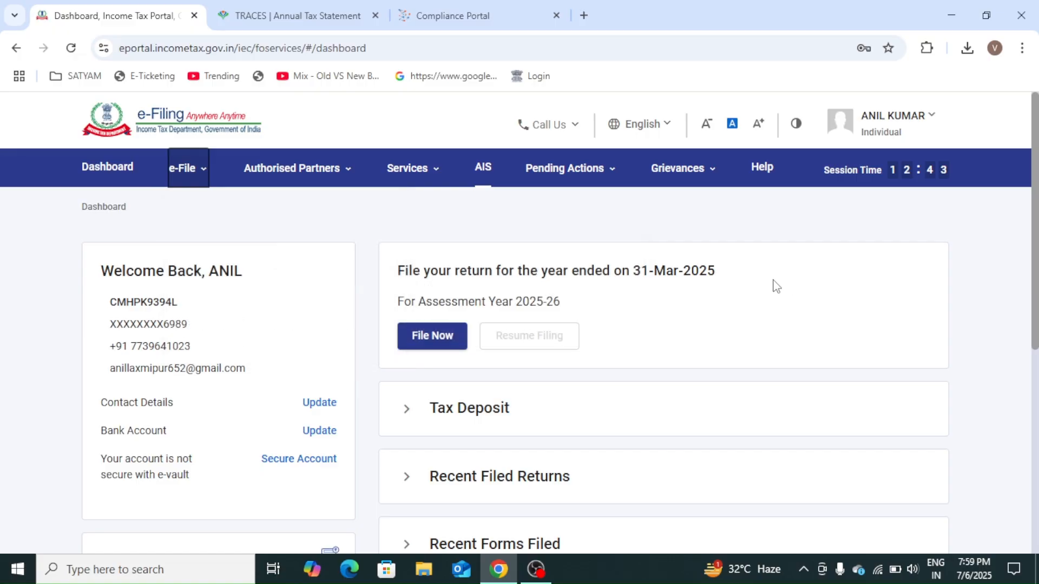
click(417, 343)
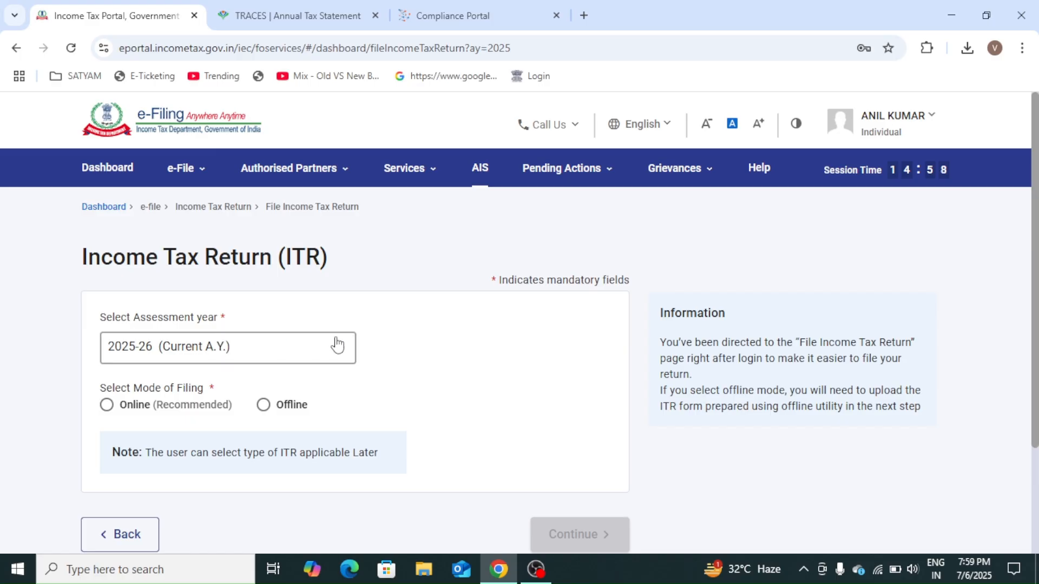
click(107, 405)
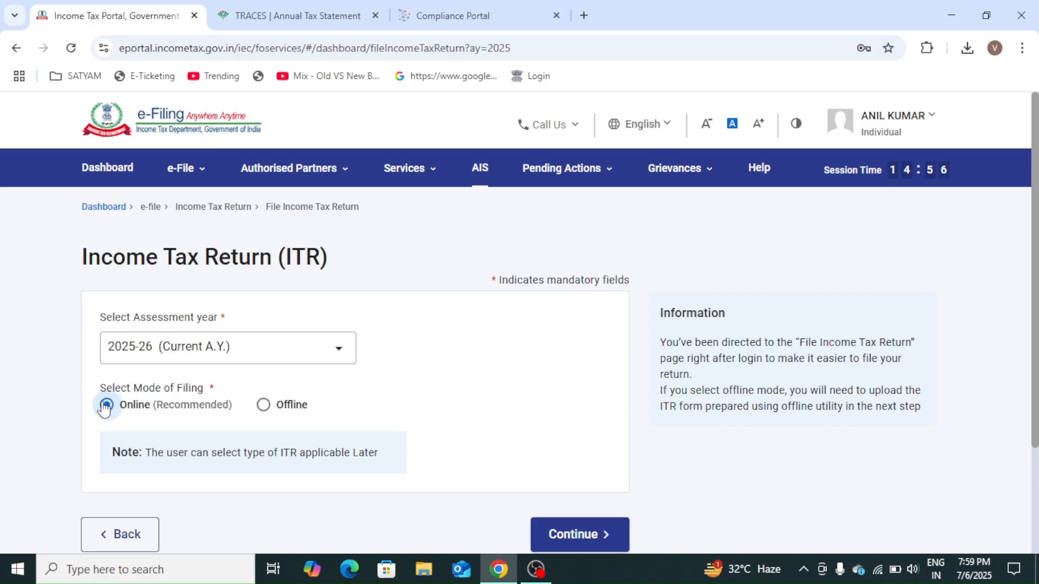
click(601, 536)
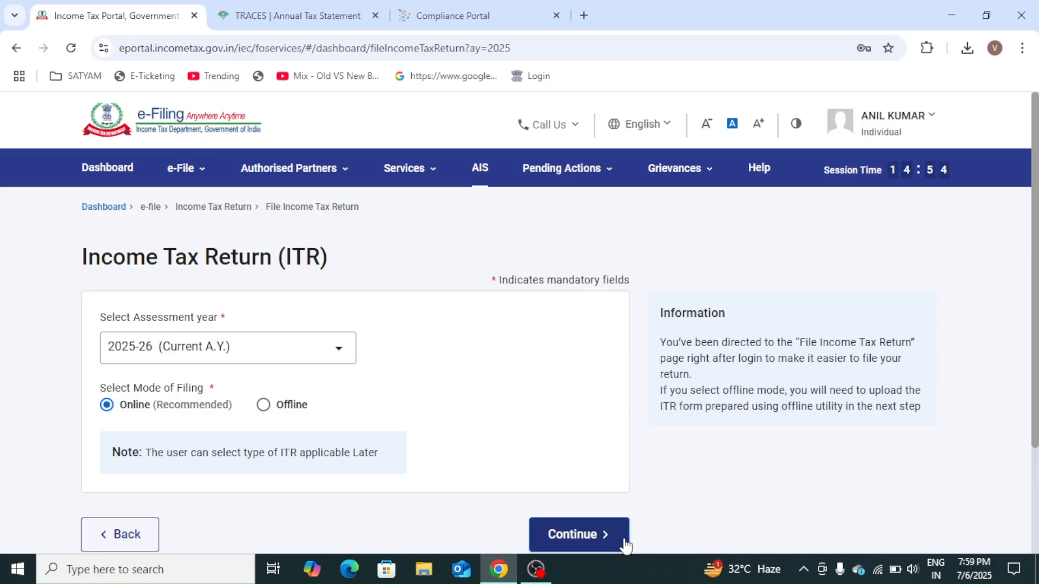
click(880, 514)
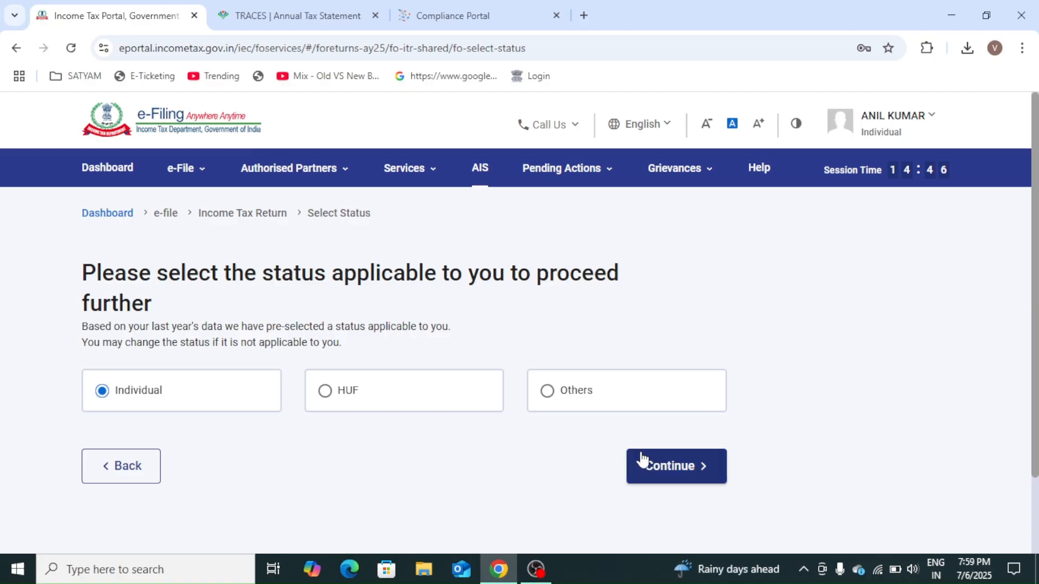
Continue with Individual as the applicable status, choose ITR - 4 as the return form, and proceed with it.
click(680, 464)
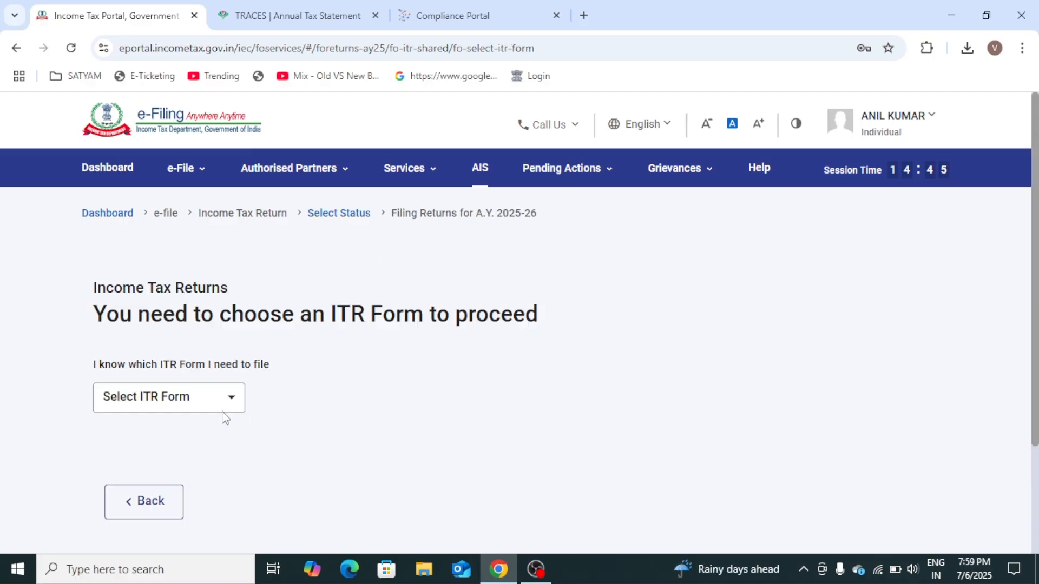
click(181, 406)
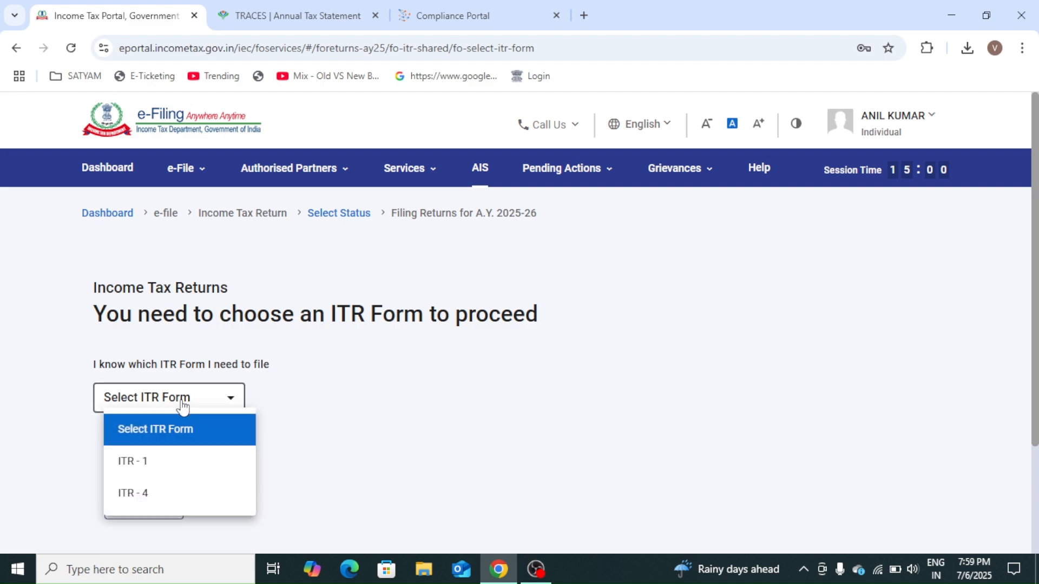
click(178, 504)
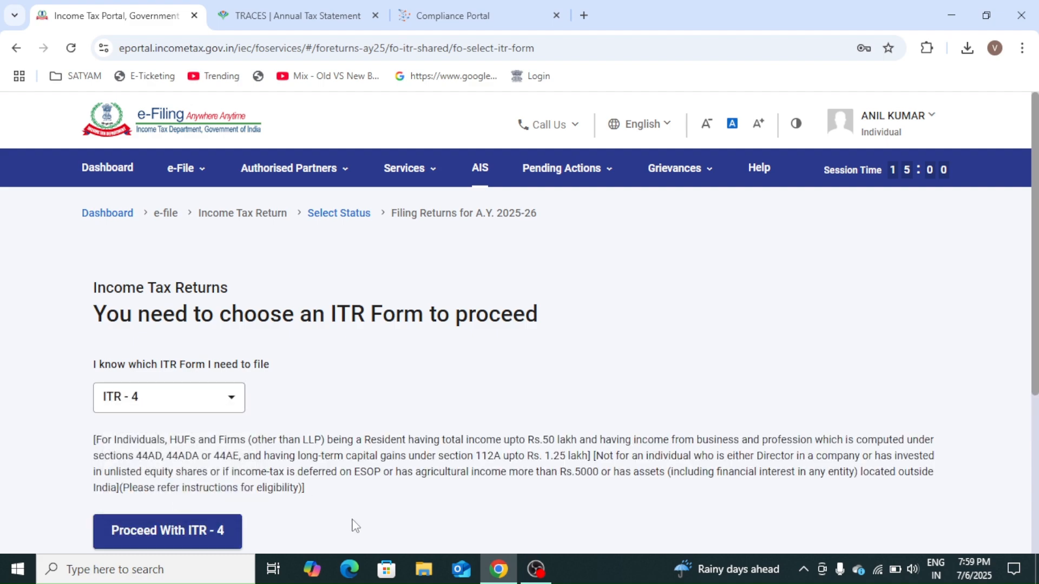
scroll(353, 525, down, 1)
scroll(353, 525, down, 2)
click(171, 401)
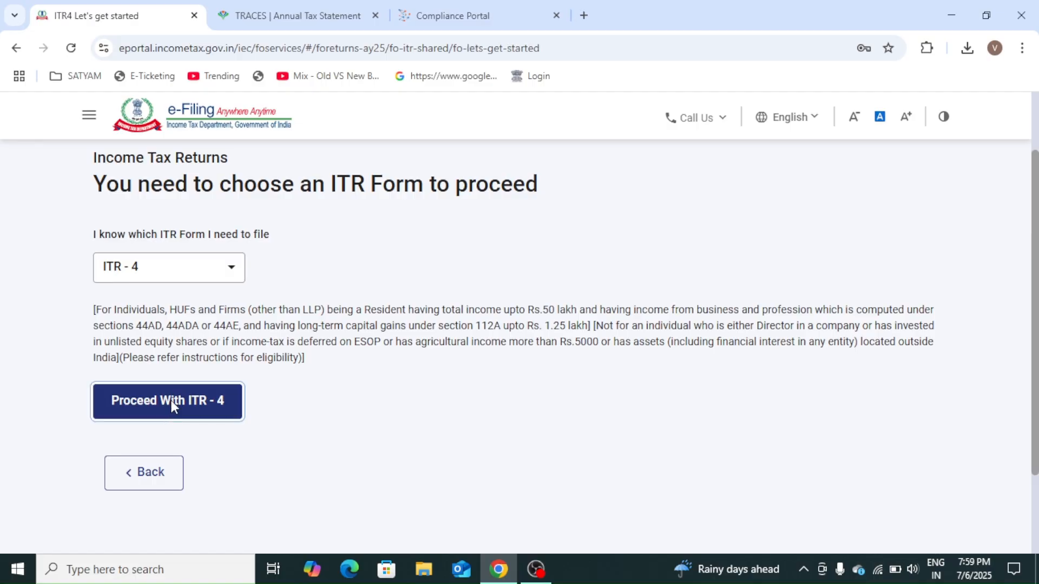
Start the ITR 4 return with taxable income above the basic exemption limit as the filing reason, and acknowledge the pre-filled data notice.
click(508, 431)
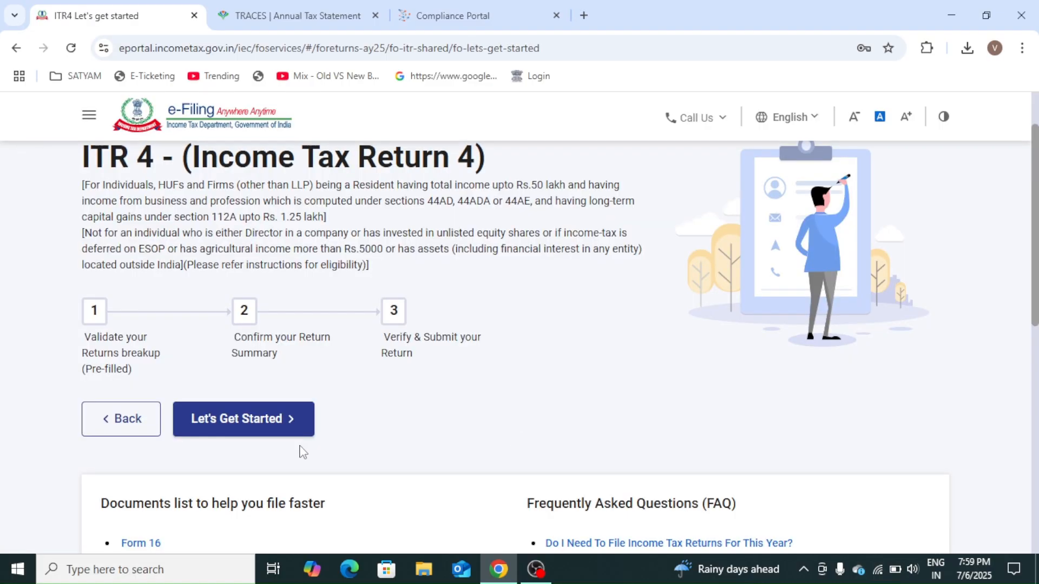
click(290, 431)
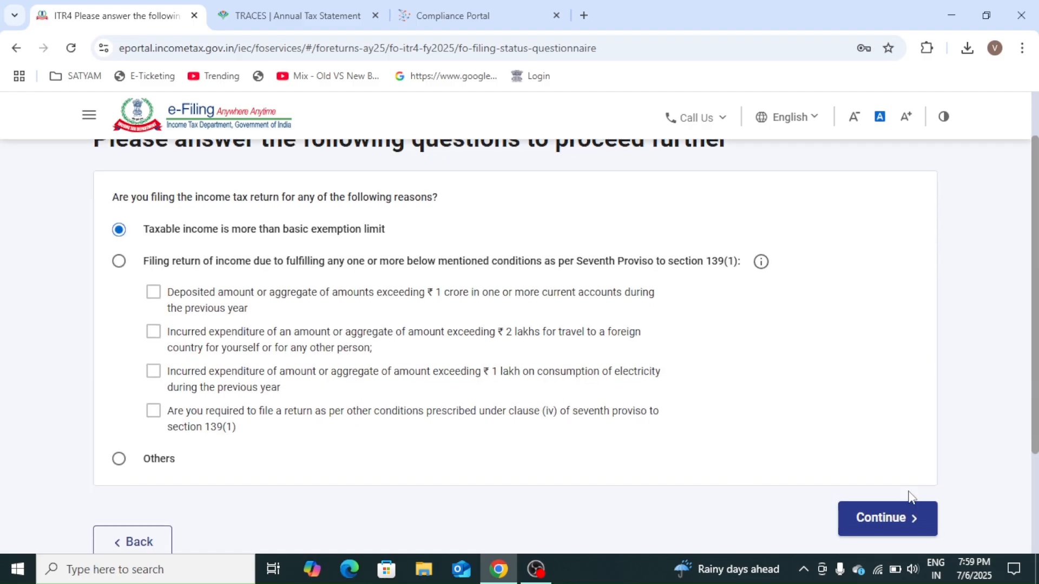
click(914, 528)
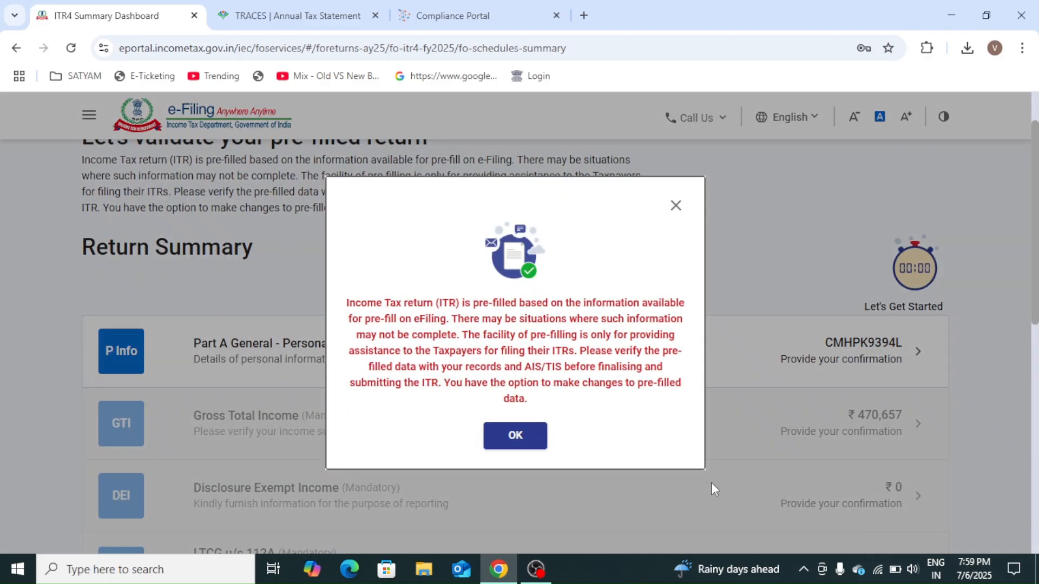
click(515, 436)
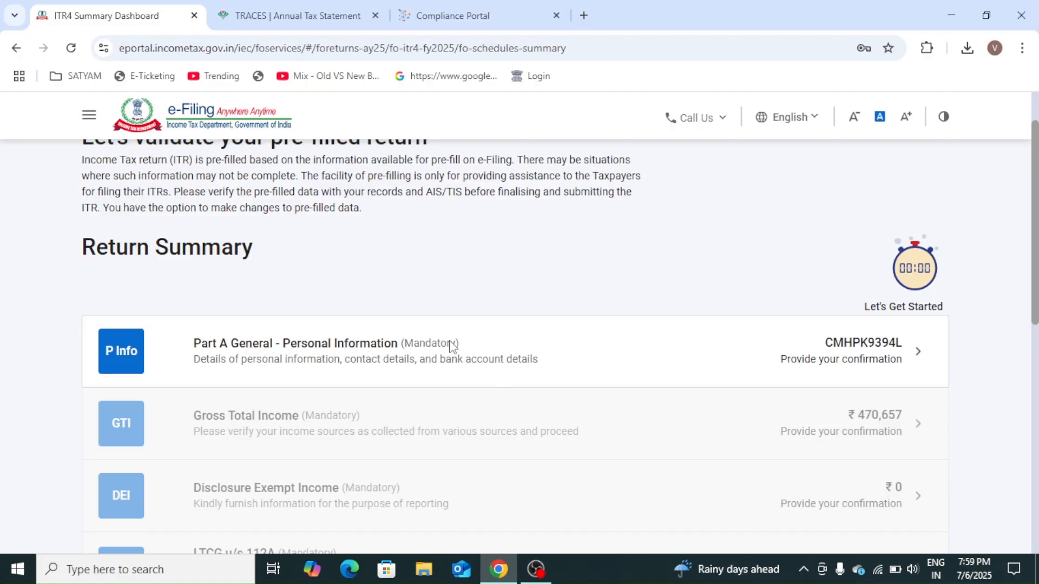
Open Part A General - Personal Information and answer No to opting out of the New Tax Regime for the current assessment year.
scroll(449, 346, down, 4)
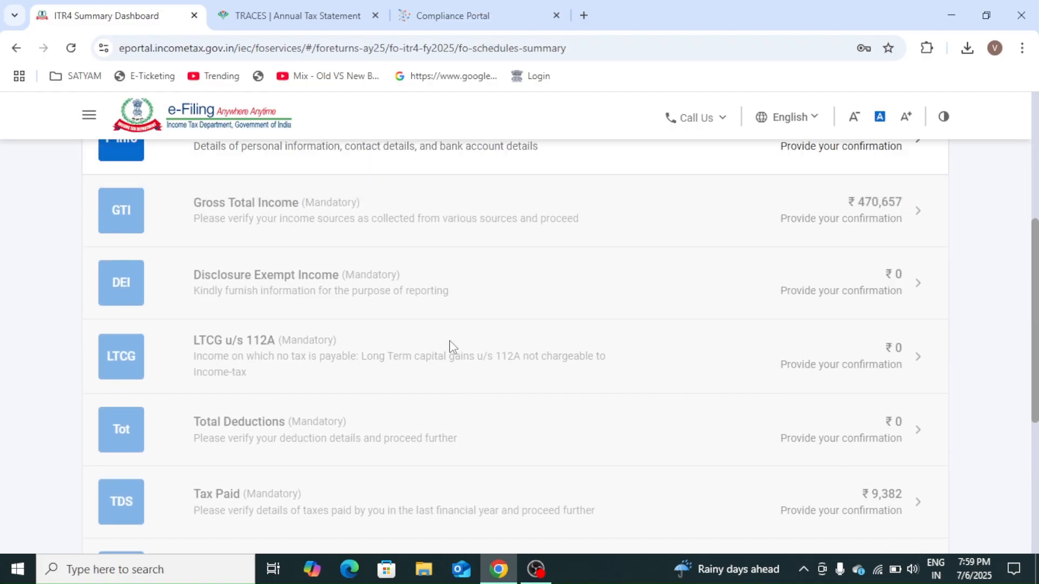
scroll(449, 346, up, 4)
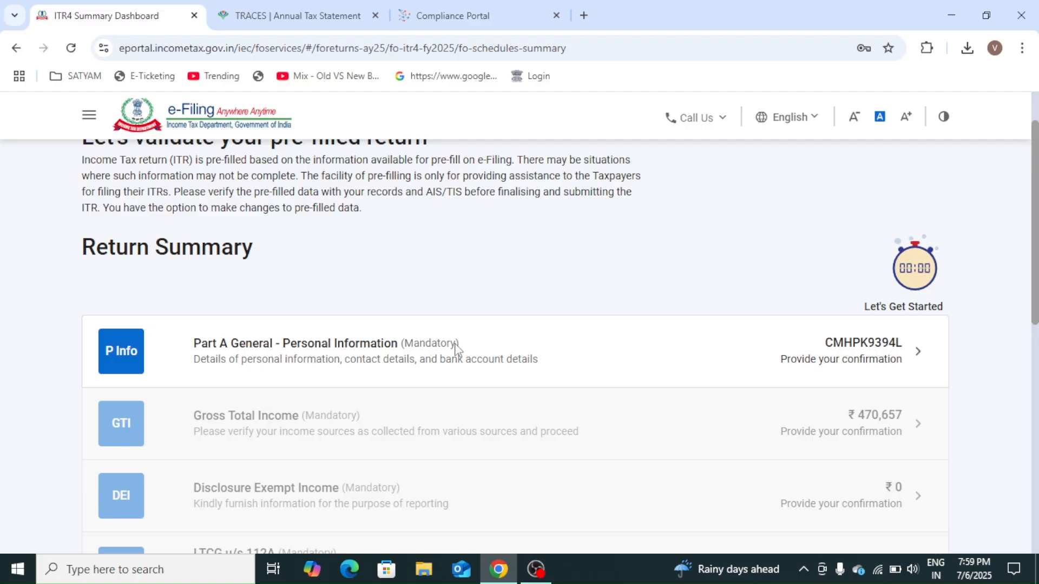
click(456, 348)
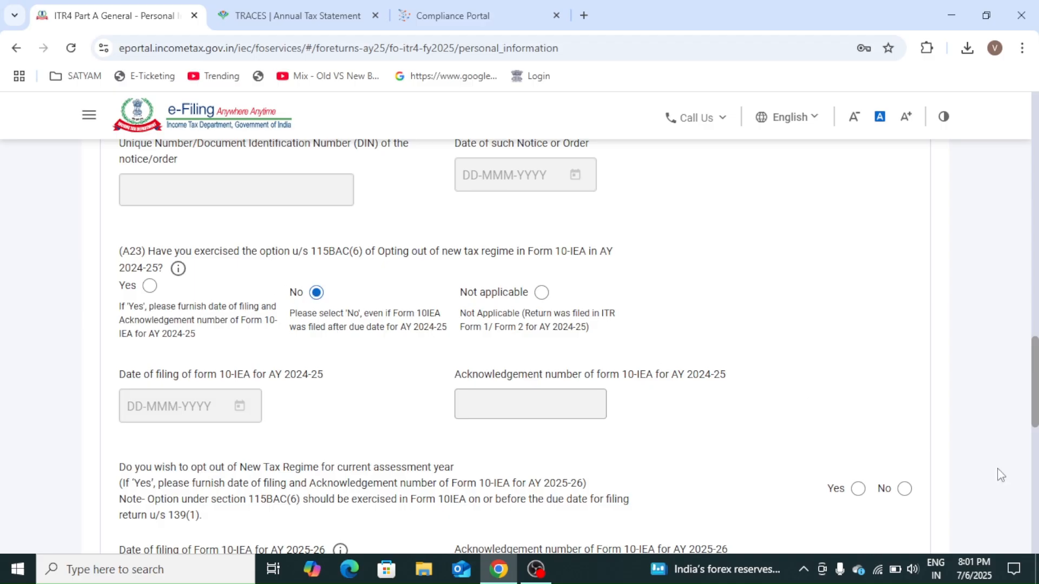
click(905, 490)
scroll(773, 406, down, 4)
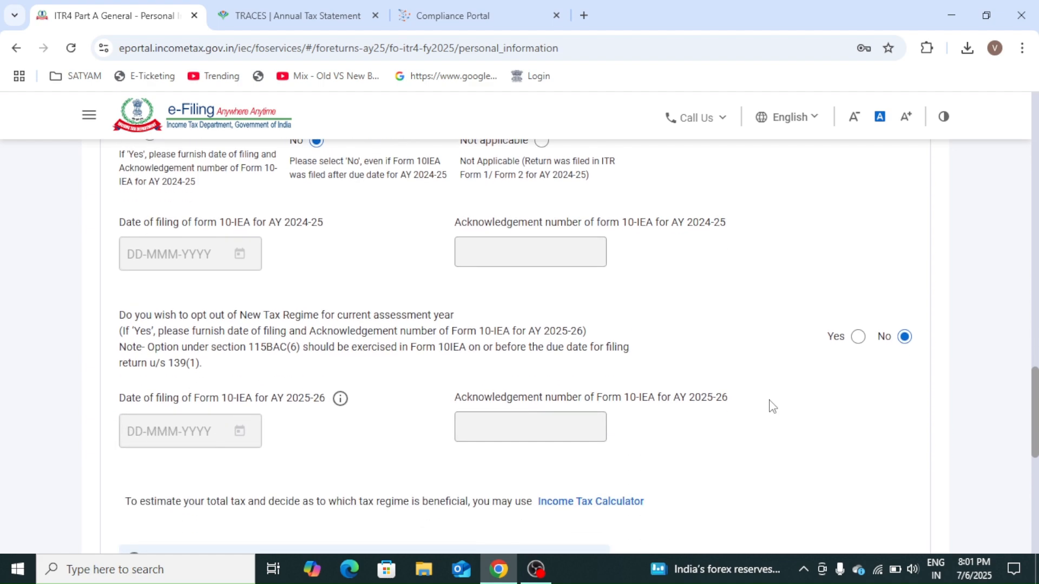
Expand Bank Details, check the account nominated for refund, and confirm the Personal Information schedule.
scroll(773, 406, down, 5)
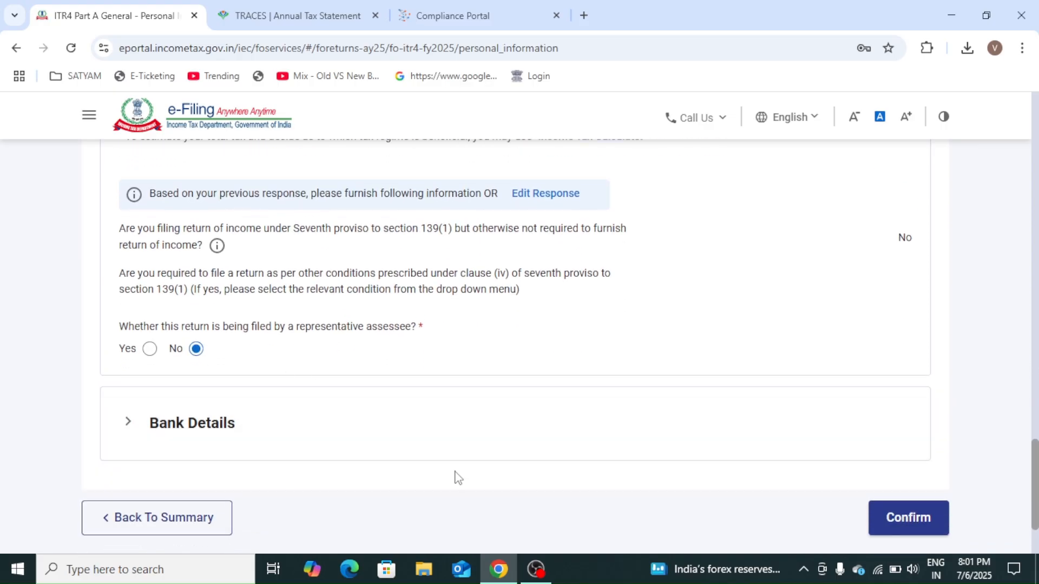
click(355, 444)
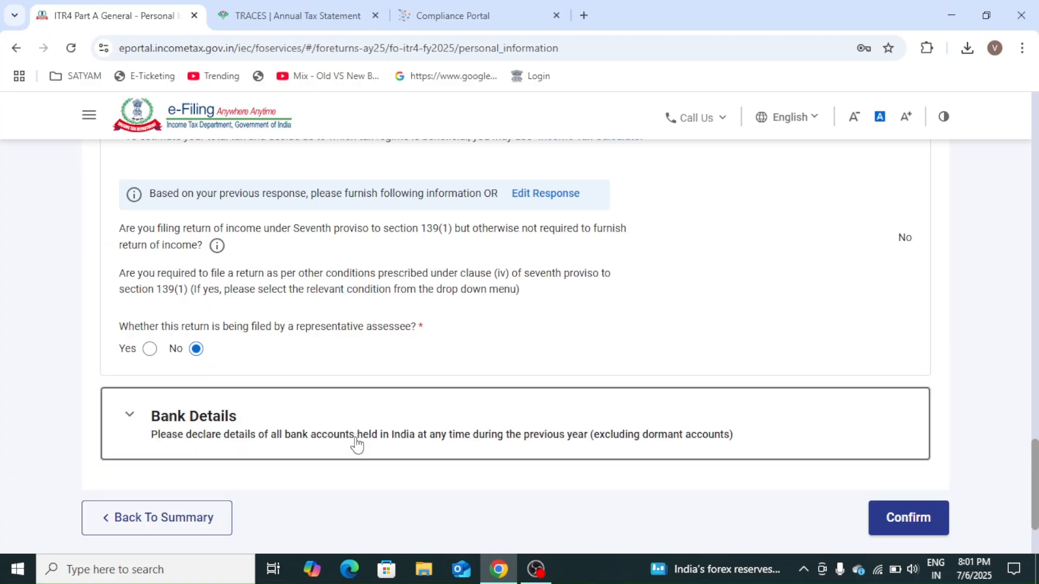
scroll(35, 458, down, 2)
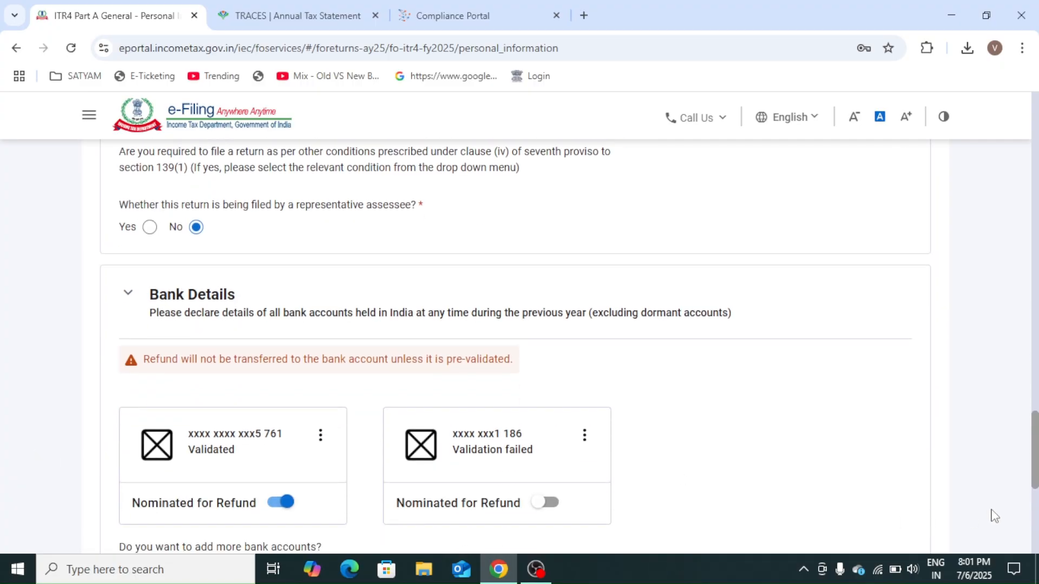
scroll(995, 517, down, 6)
click(923, 399)
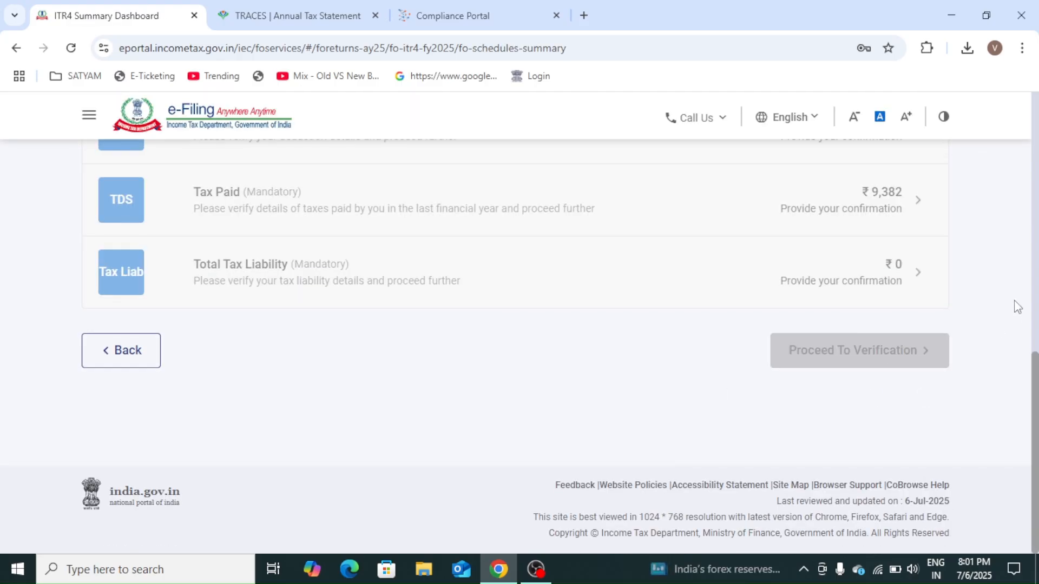
Open the Gross Total Income schedule and start editing B1. Income from Business & Profession.
scroll(1018, 306, up, 5)
scroll(1017, 305, up, 1)
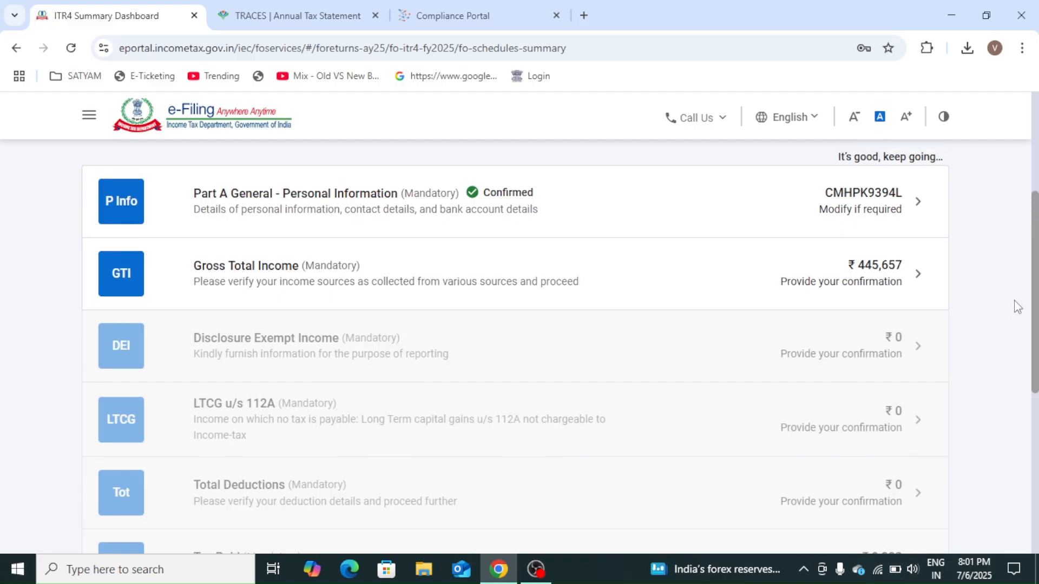
click(393, 285)
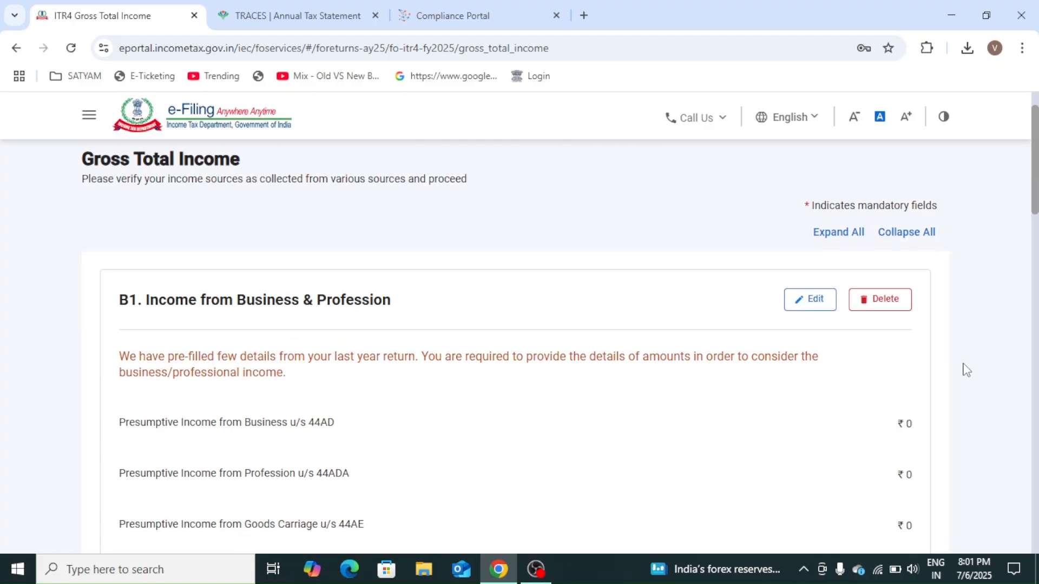
scroll(967, 371, down, 1)
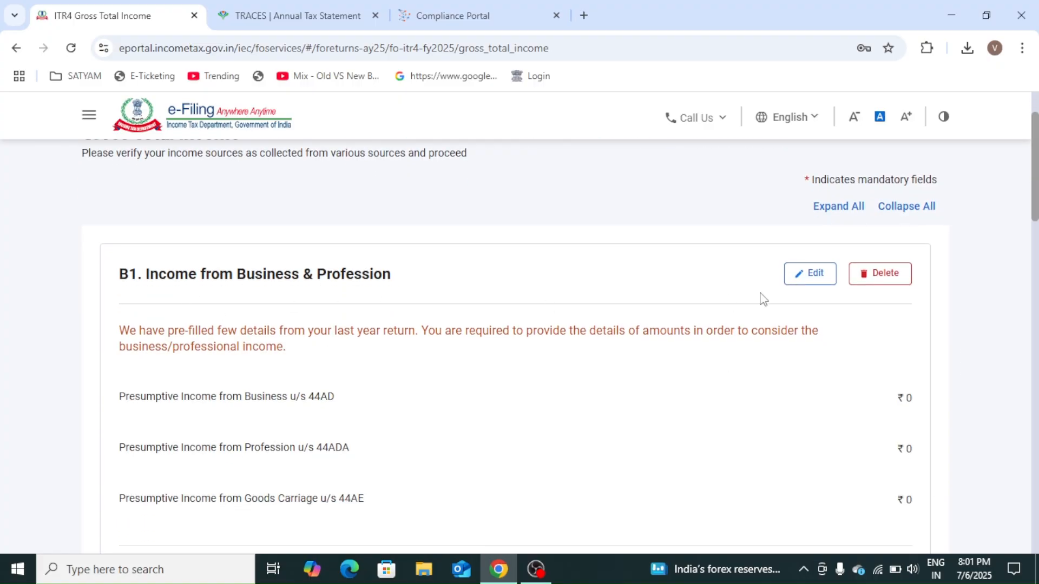
click(804, 288)
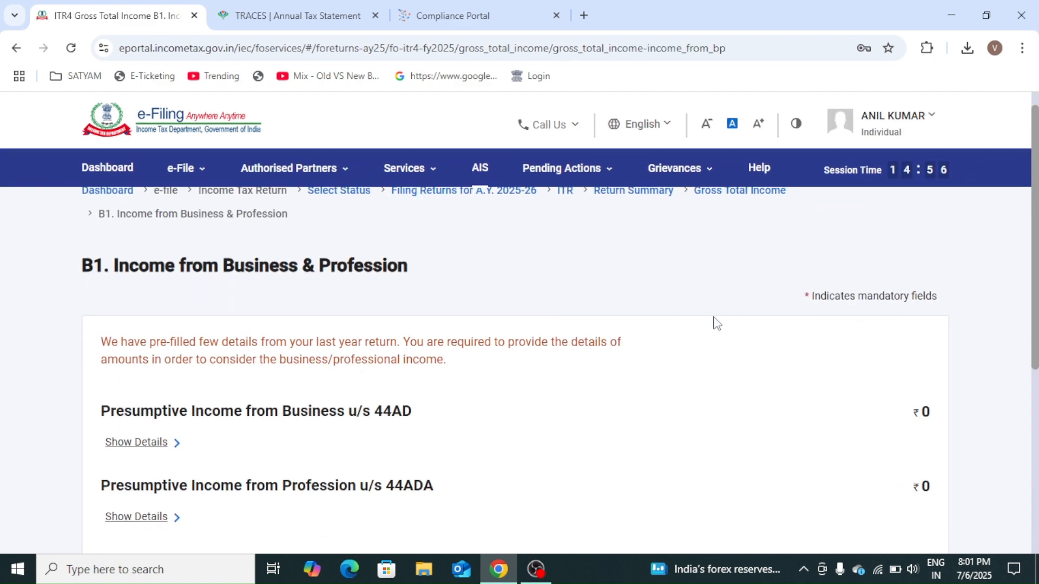
Expand Presumptive Income from Business u/s 44AD and review its business entry and gross turnover fields.
scroll(180, 381, down, 1)
click(164, 379)
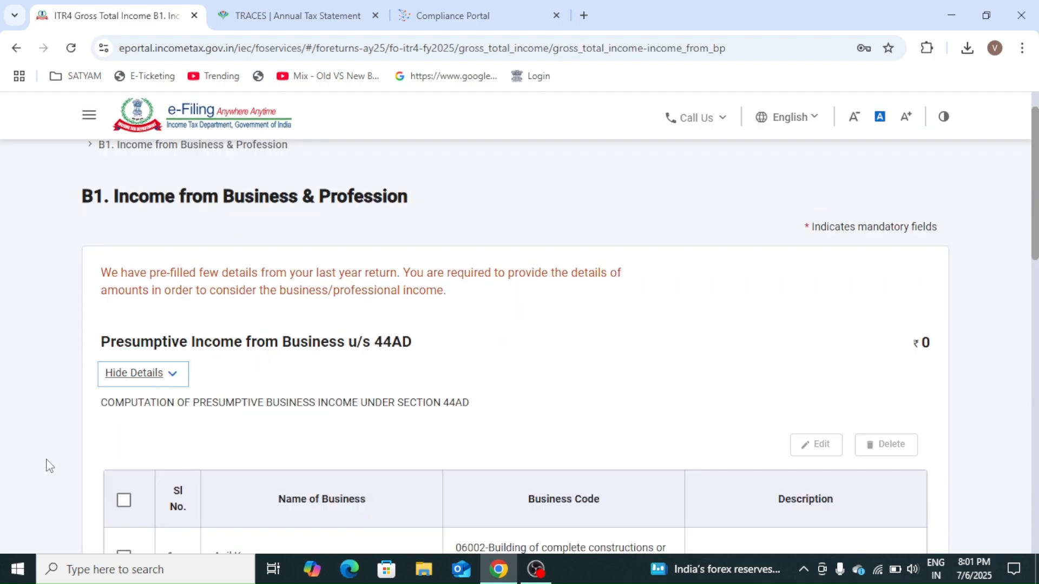
scroll(40, 464, down, 2)
scroll(40, 464, down, 5)
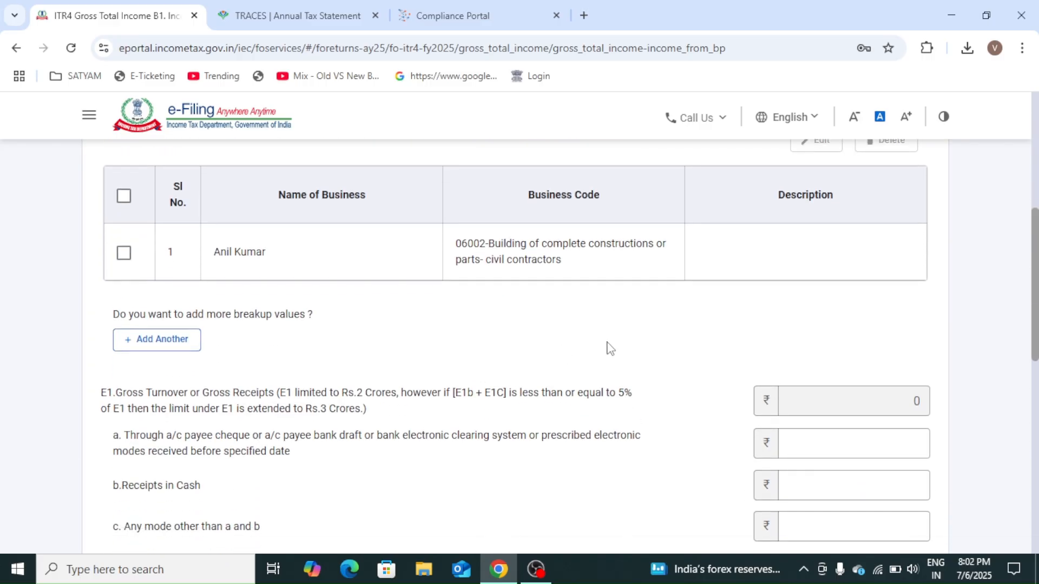
scroll(610, 348, down, 1)
scroll(611, 348, up, 2)
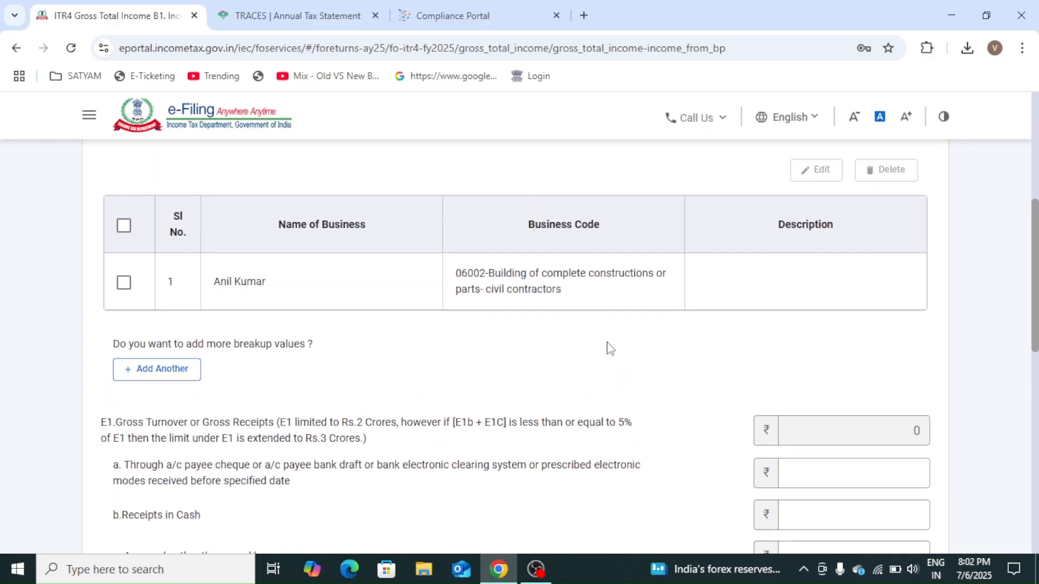
Start another section 44AD business entry, browse the available business codes, and go back without adding one.
click(155, 369)
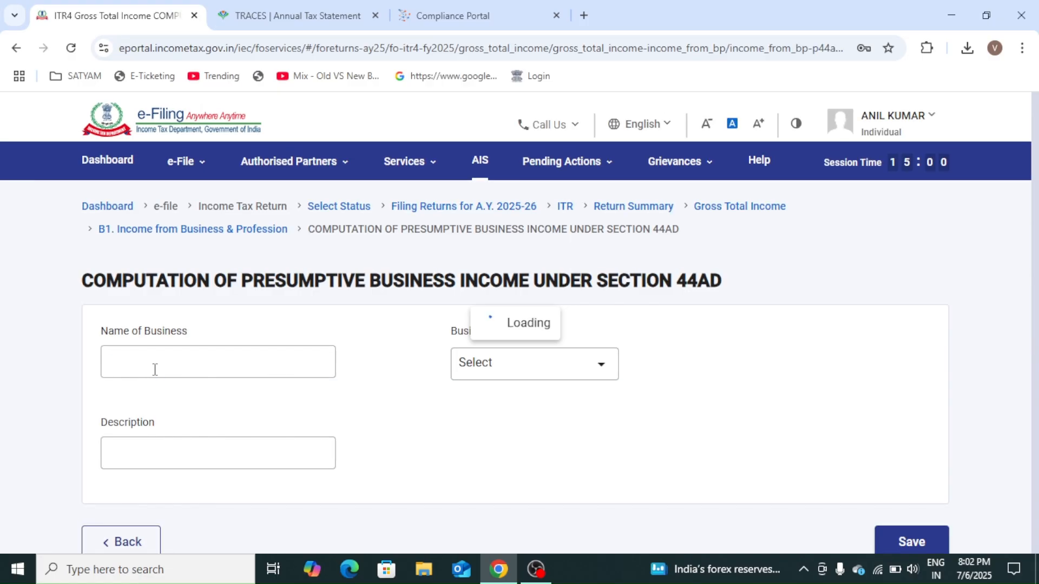
click(283, 342)
click(585, 351)
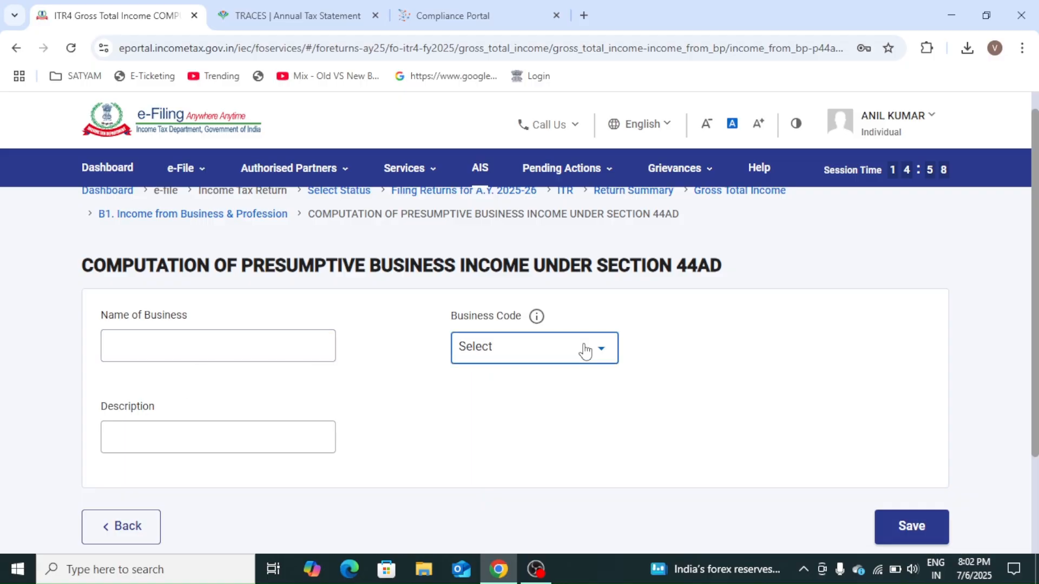
key(Down)
key(Down)
key(Down)
key(Down)
key(Down)
key(Down)
key(Down)
key(Down)
key(Down)
key(Down)
key(Down)
key(Down)
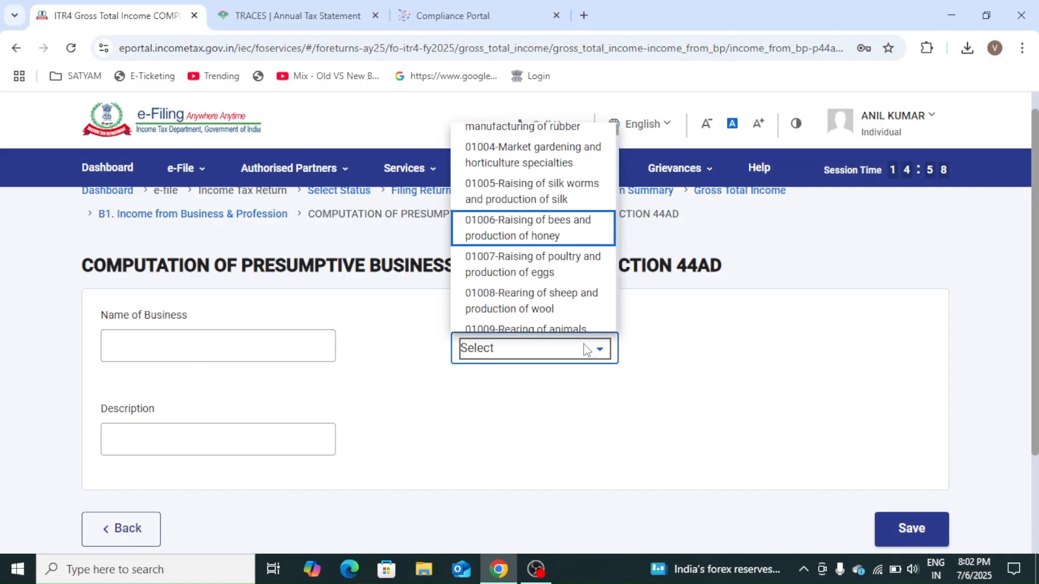
key(Down)
key(Down)
key(Down)
key(Down)
key(Down)
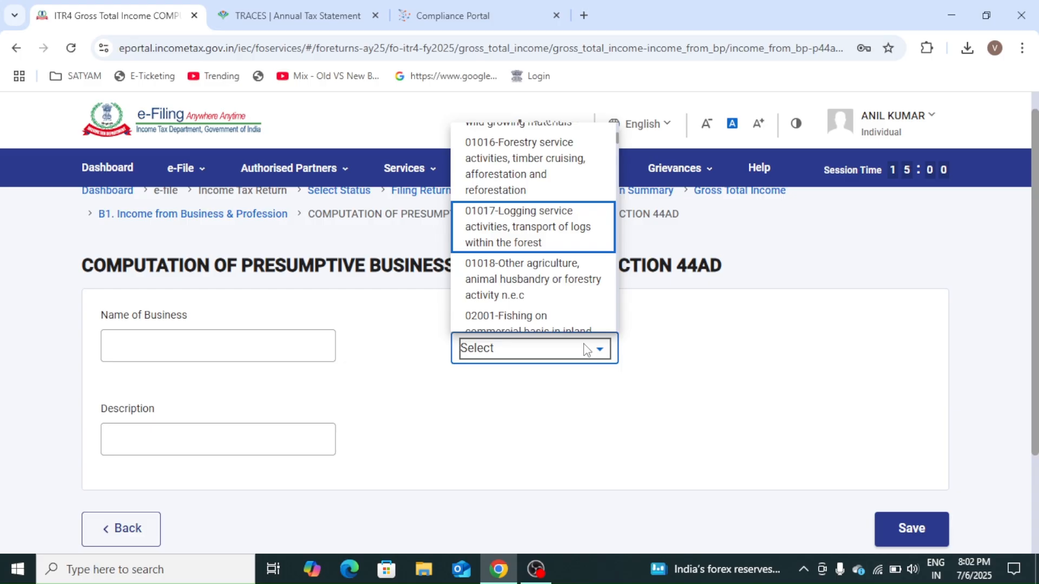
key(Down)
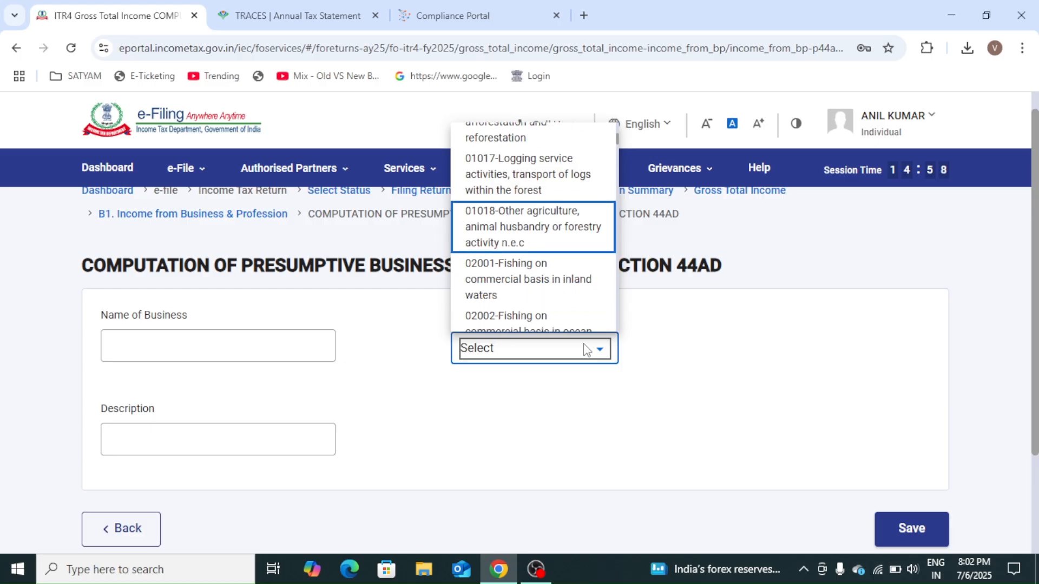
key(Down)
key(Down)
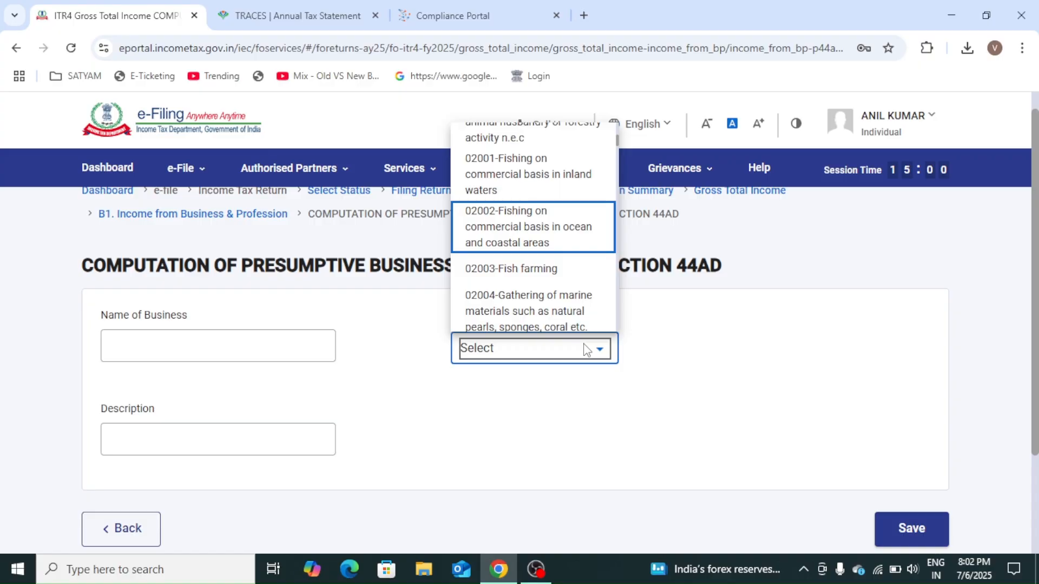
key(Down)
key(Down)
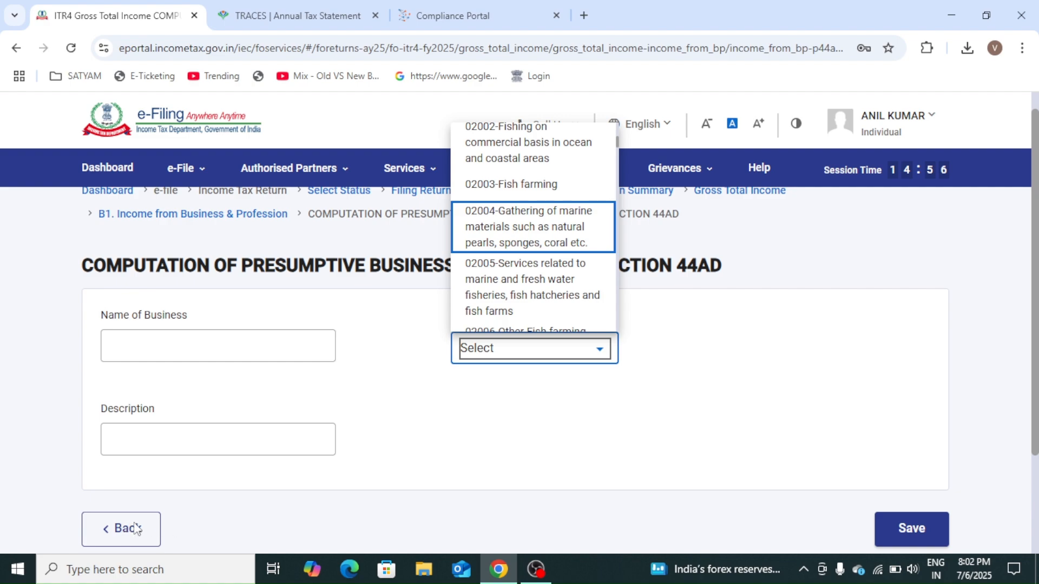
click(119, 533)
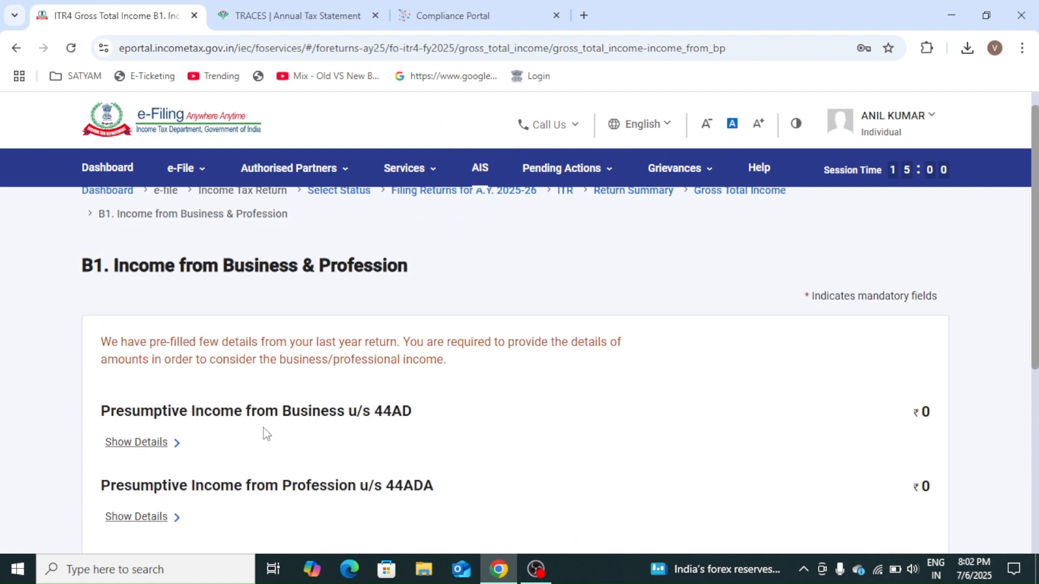
In the section 44AD details, enter gross receipts of 938225 through bank or electronic modes and presumptive income totalling 135962.
click(138, 442)
scroll(3, 441, down, 1)
scroll(2, 441, down, 8)
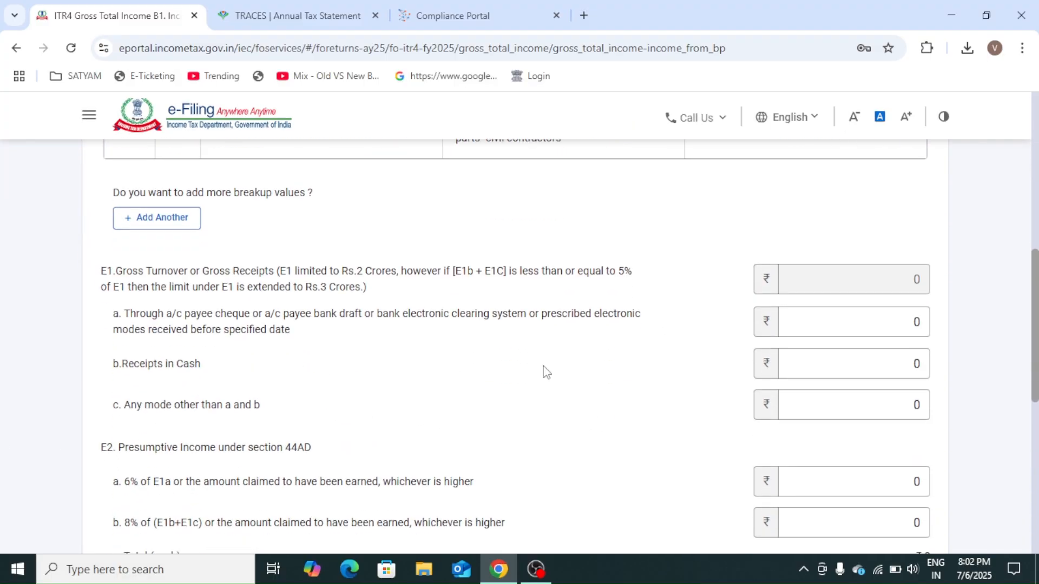
click(835, 371)
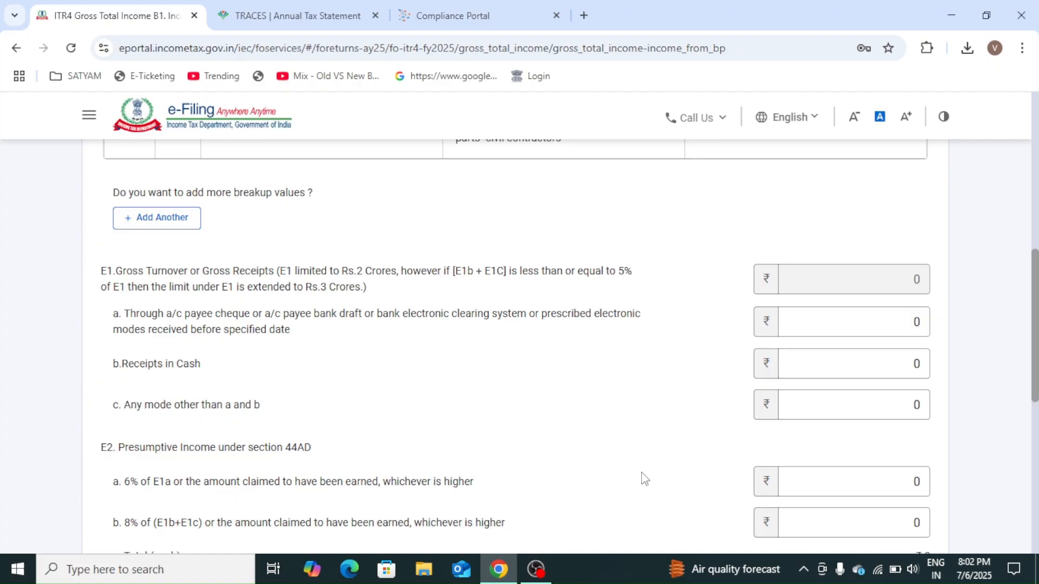
scroll(417, 268, down, 1)
click(372, 265)
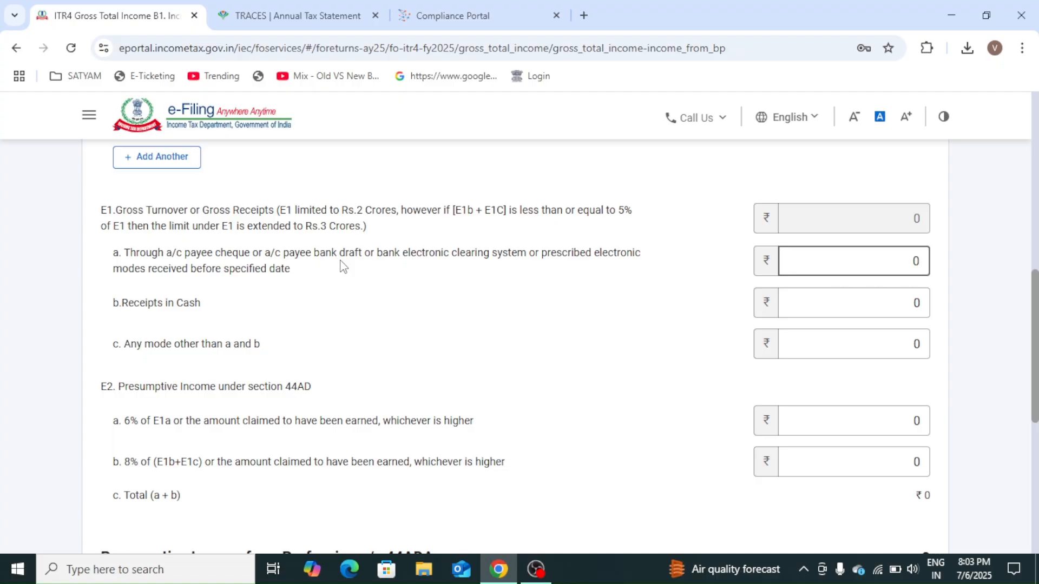
click(211, 296)
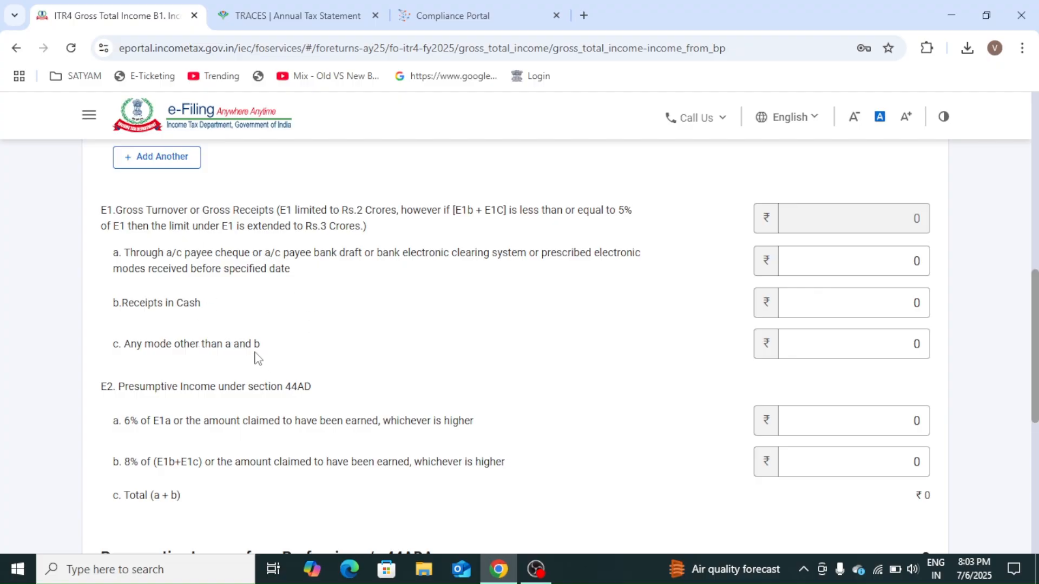
click(880, 349)
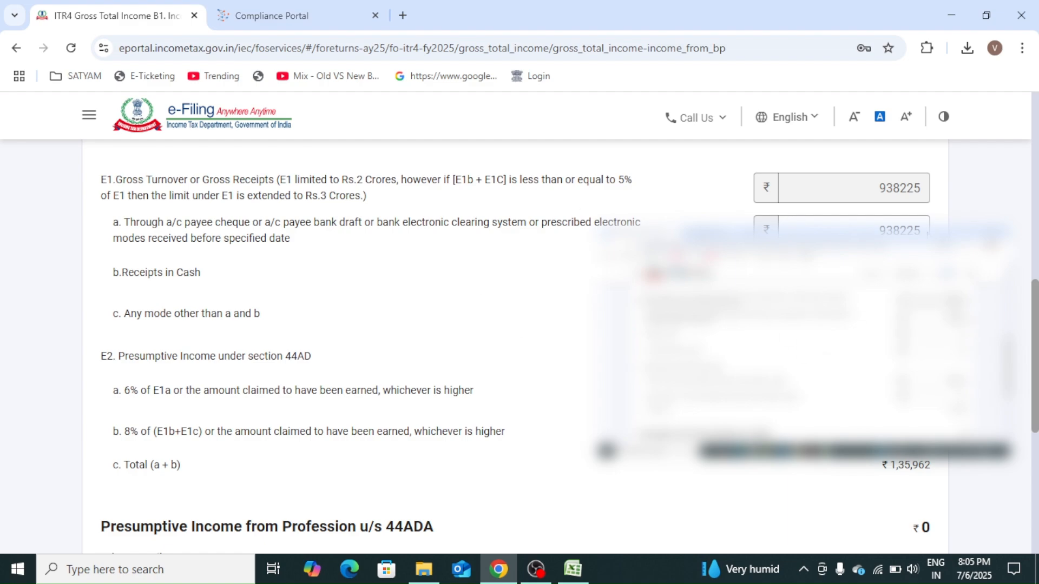
Check the gross receipts entered for bank and electronic modes, and save the business and profession income.
click(926, 233)
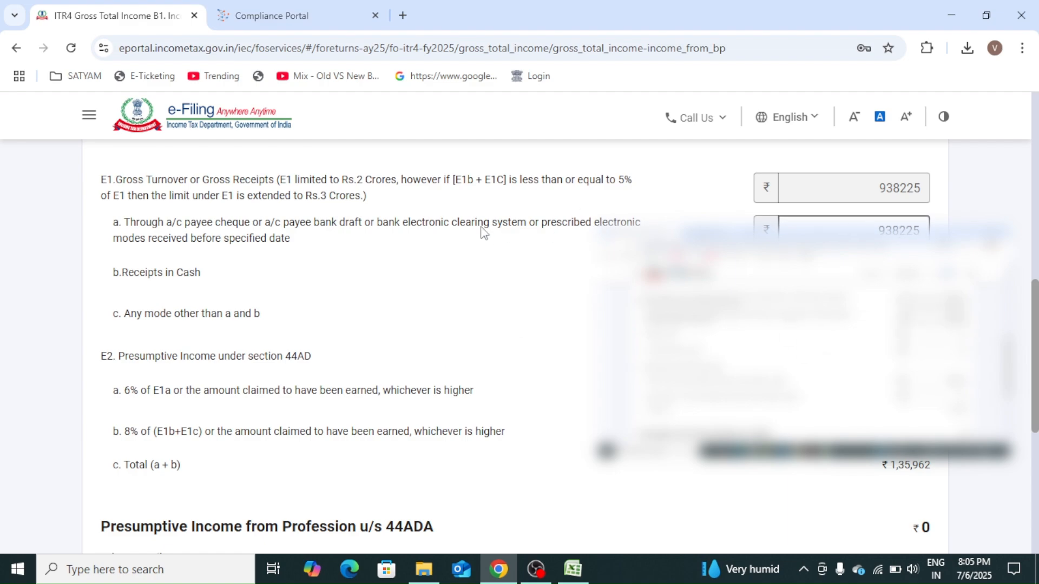
click(544, 238)
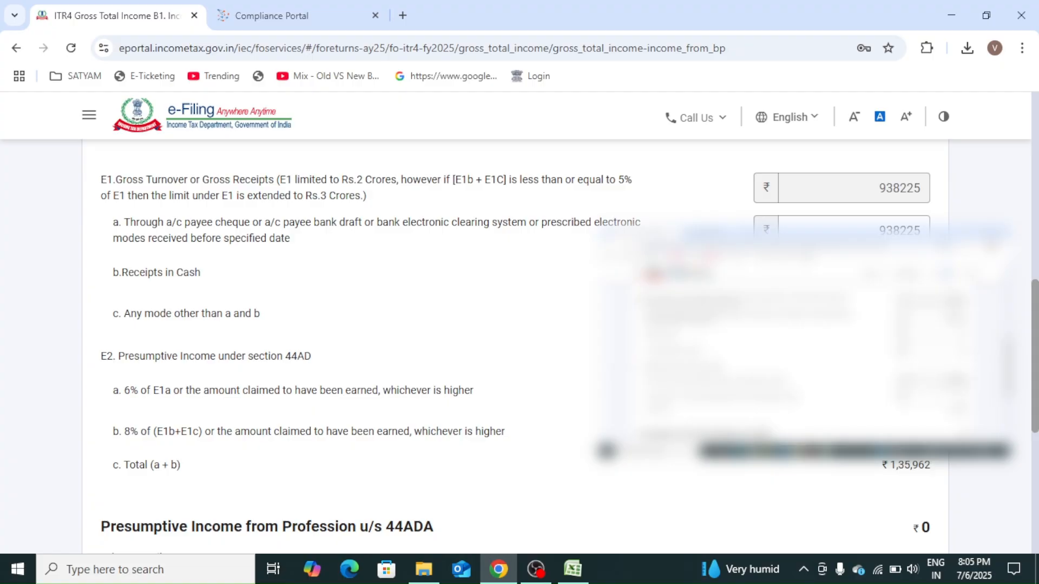
scroll(514, 347, down, 6)
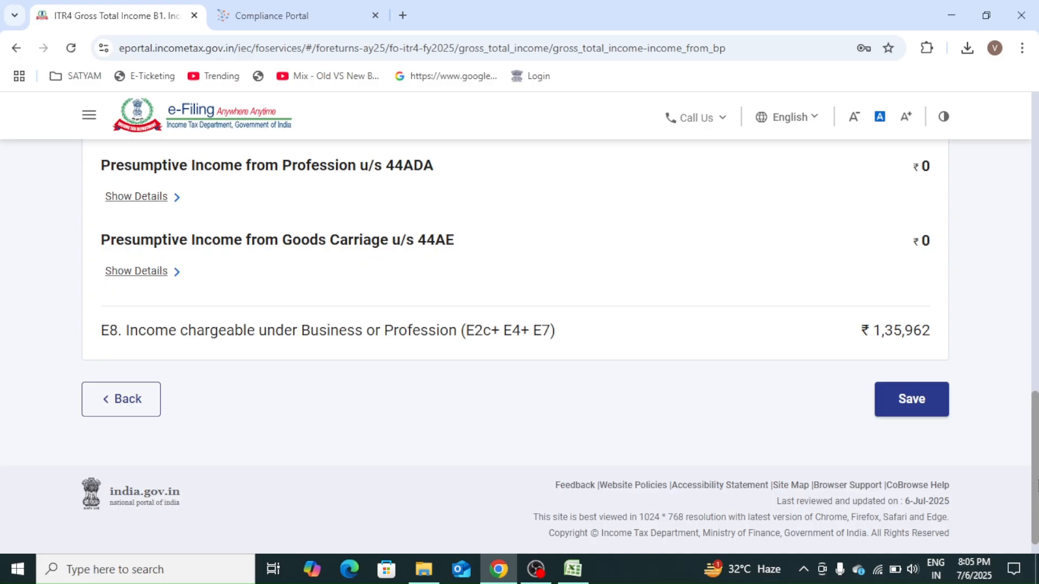
click(929, 401)
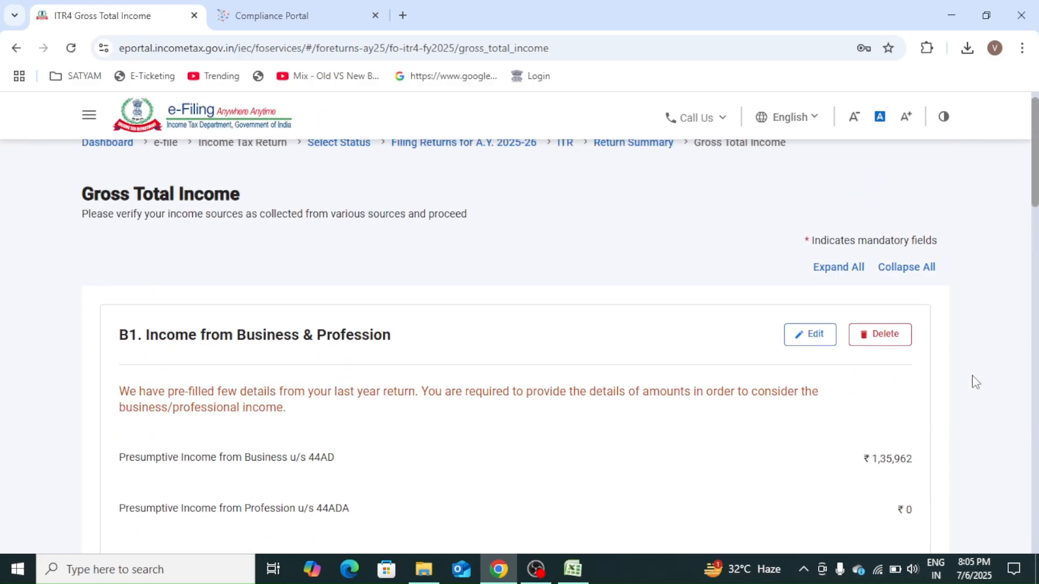
Open B2. Income from Salary for editing and check the salary as per section 17(1).
scroll(976, 382, down, 6)
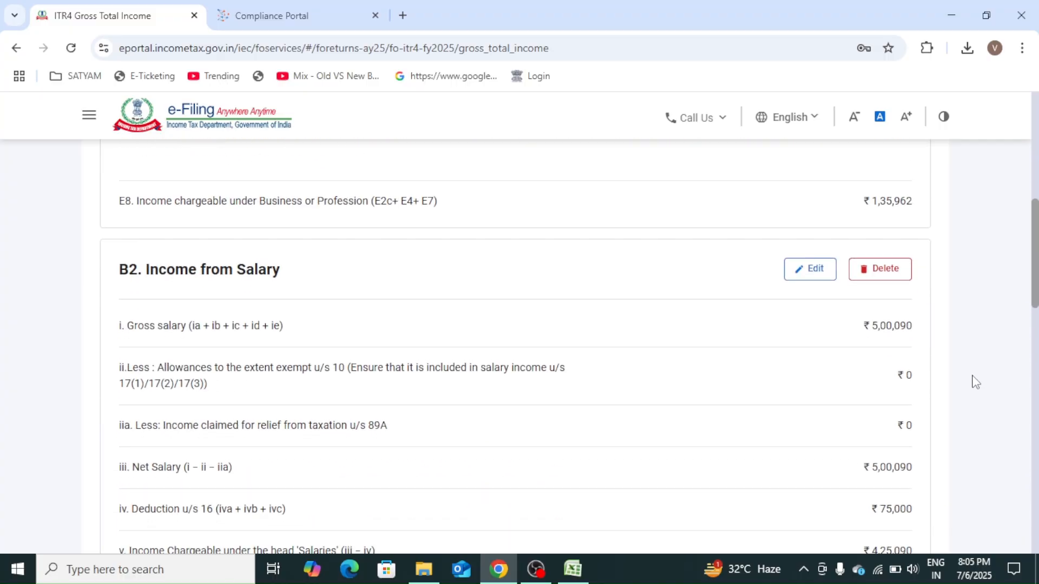
scroll(514, 346, down, 1)
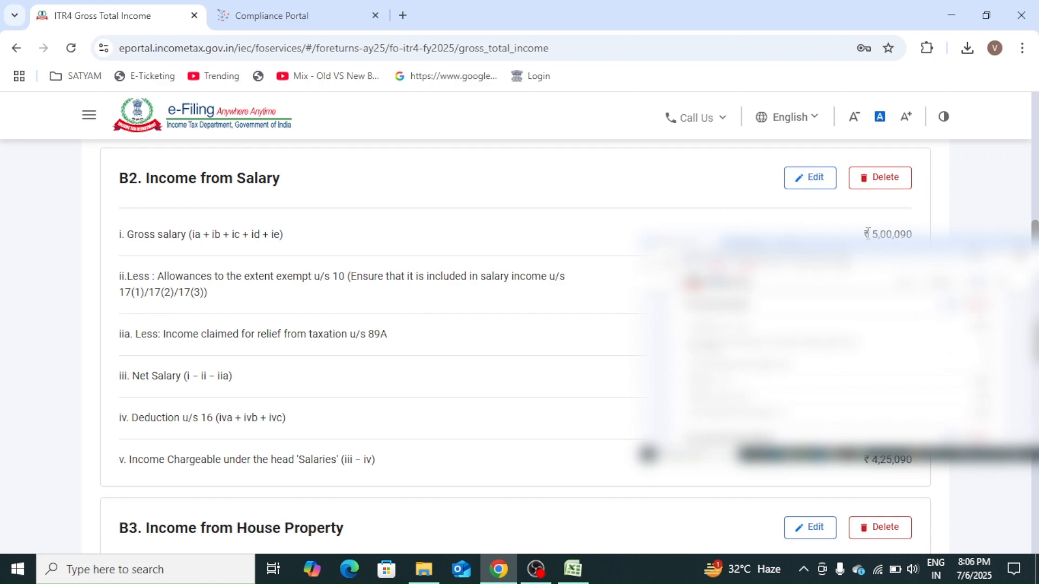
click(810, 184)
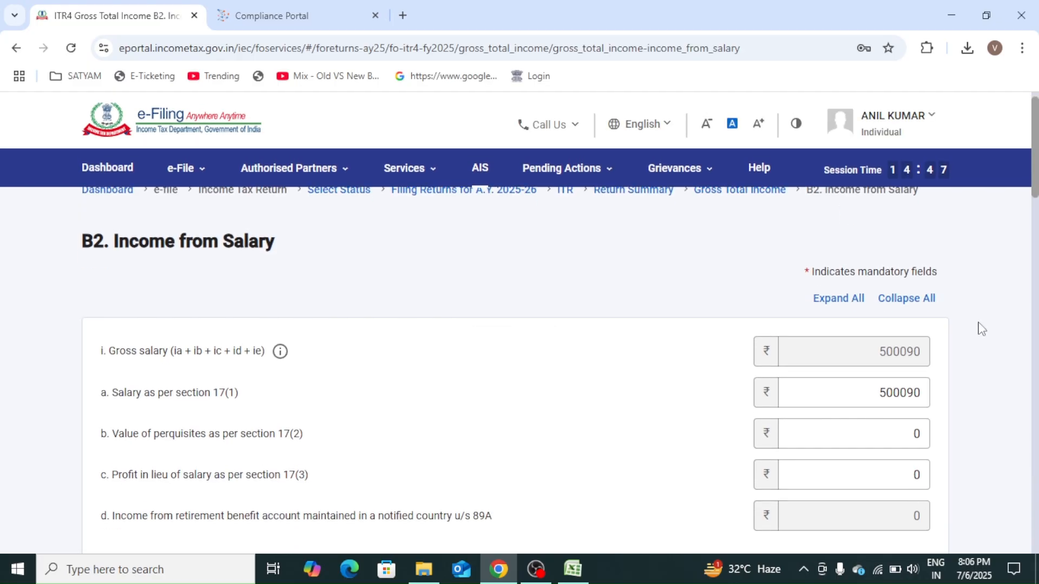
scroll(983, 329, down, 3)
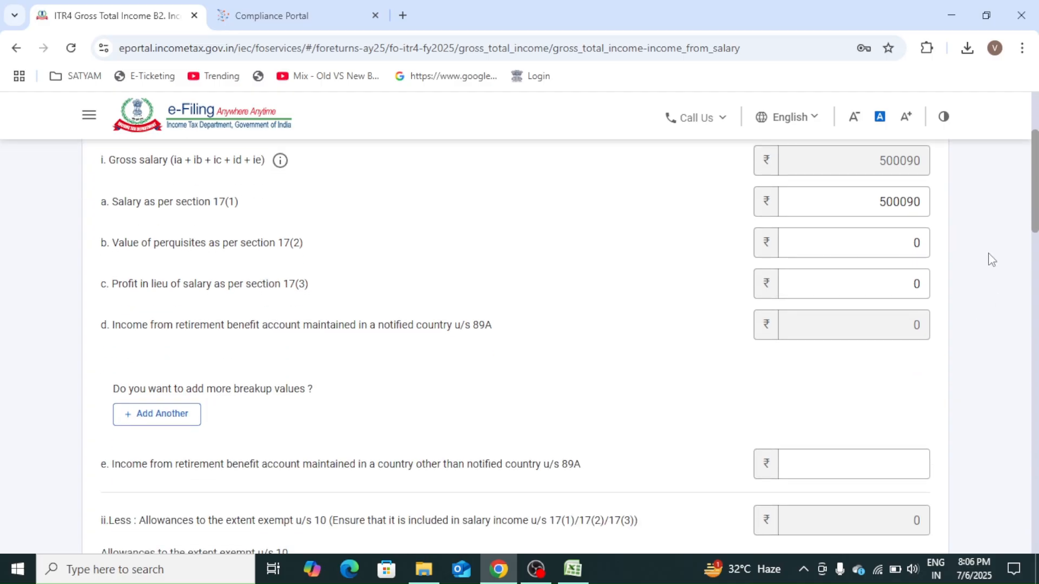
click(918, 212)
click(919, 208)
Delete the first, blank exempt allowance entry under section 10 and confirm the deletion.
scroll(960, 361, down, 7)
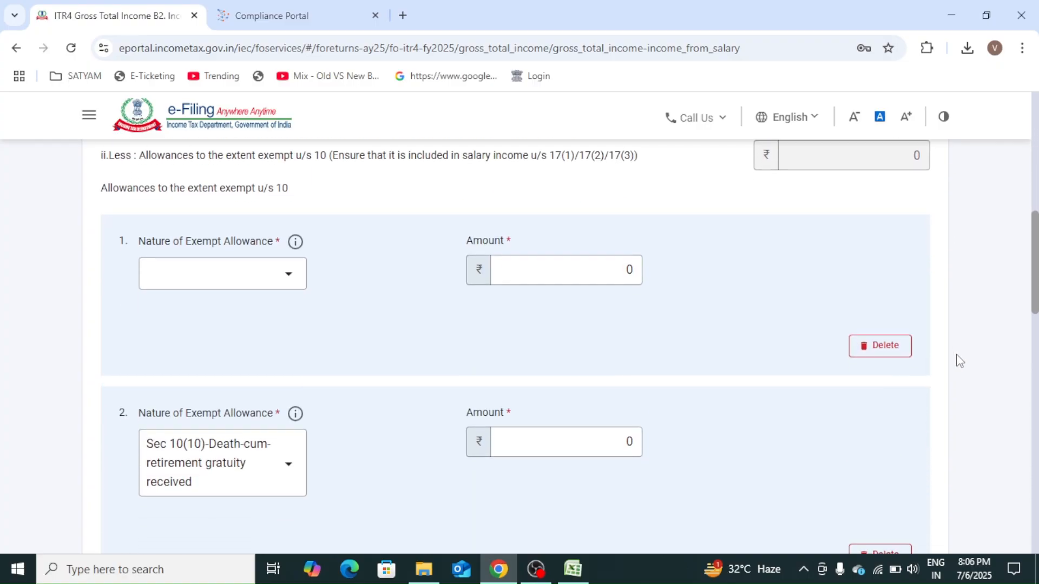
click(860, 357)
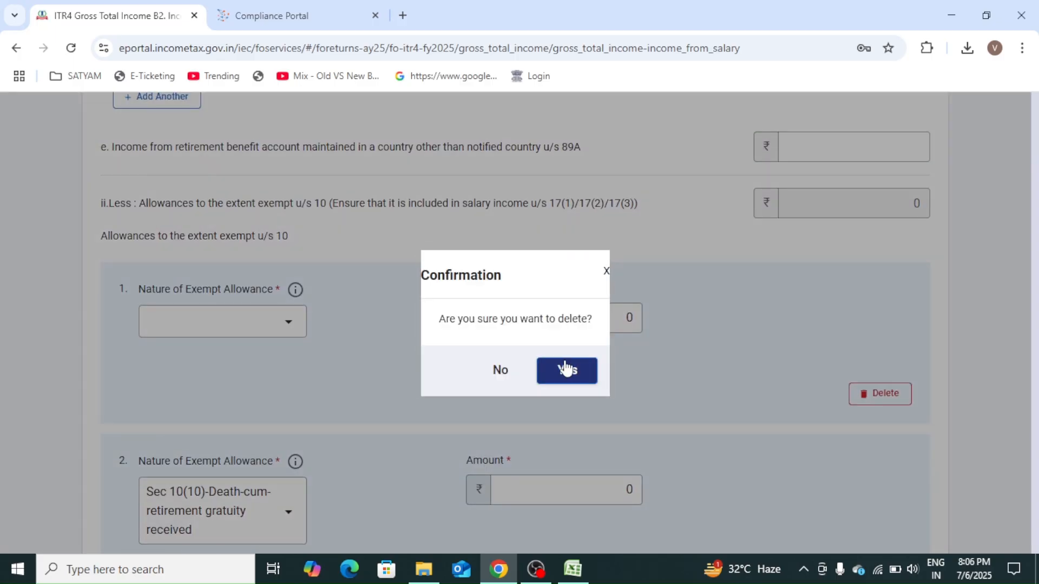
click(566, 369)
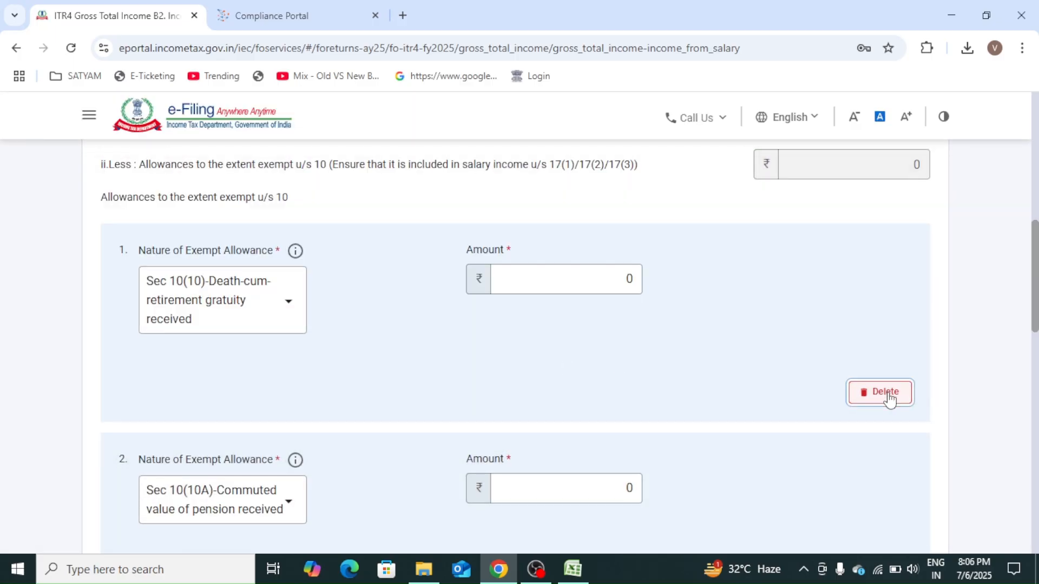
Delete the remaining section 10 exempt allowance entries: Sec 10(10) death-cum-retirement gratuity, Sec 10(10A) commuted pension, and the blank one.
click(885, 396)
click(555, 372)
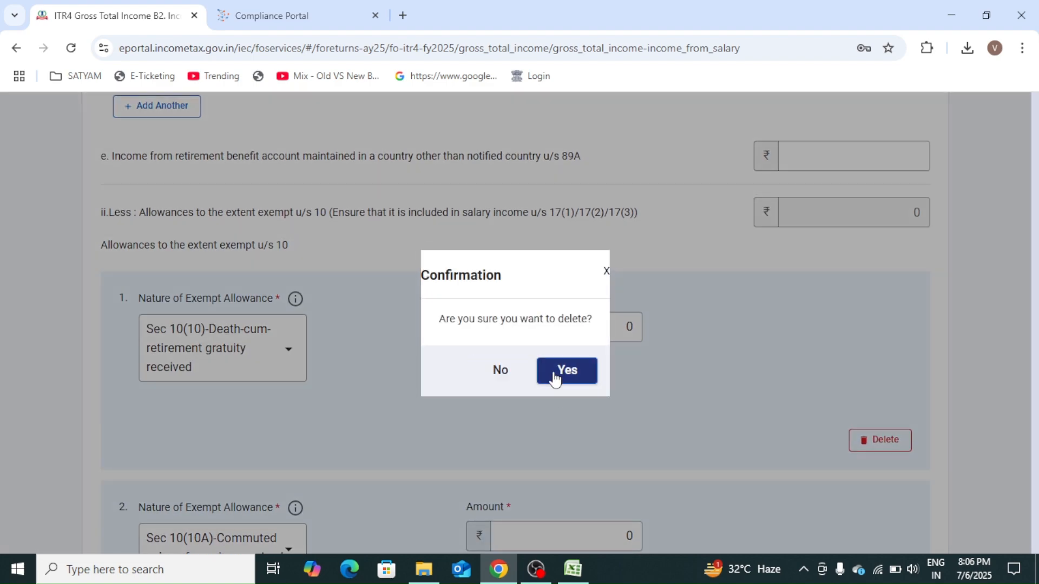
click(888, 384)
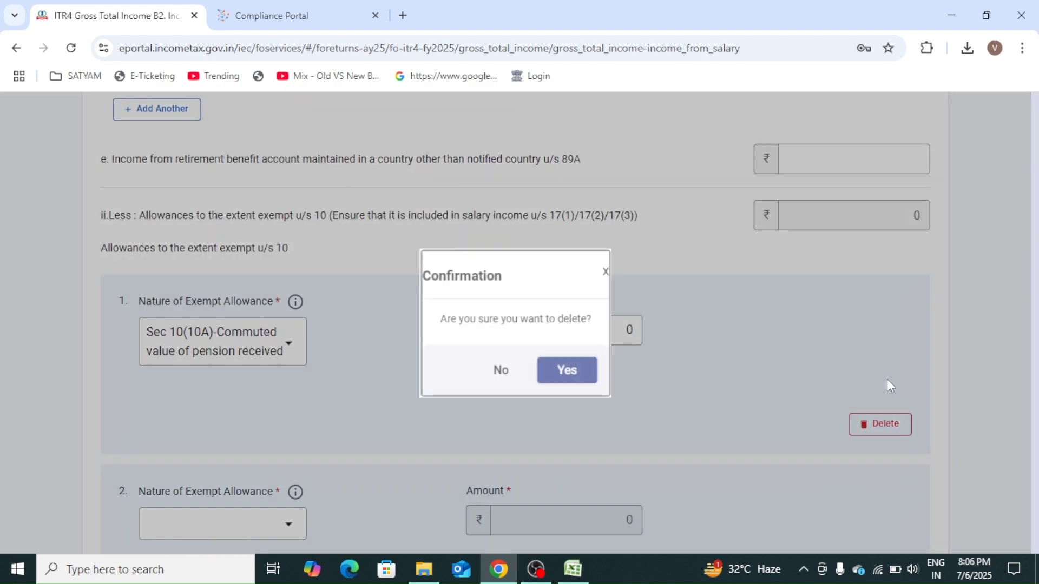
click(563, 370)
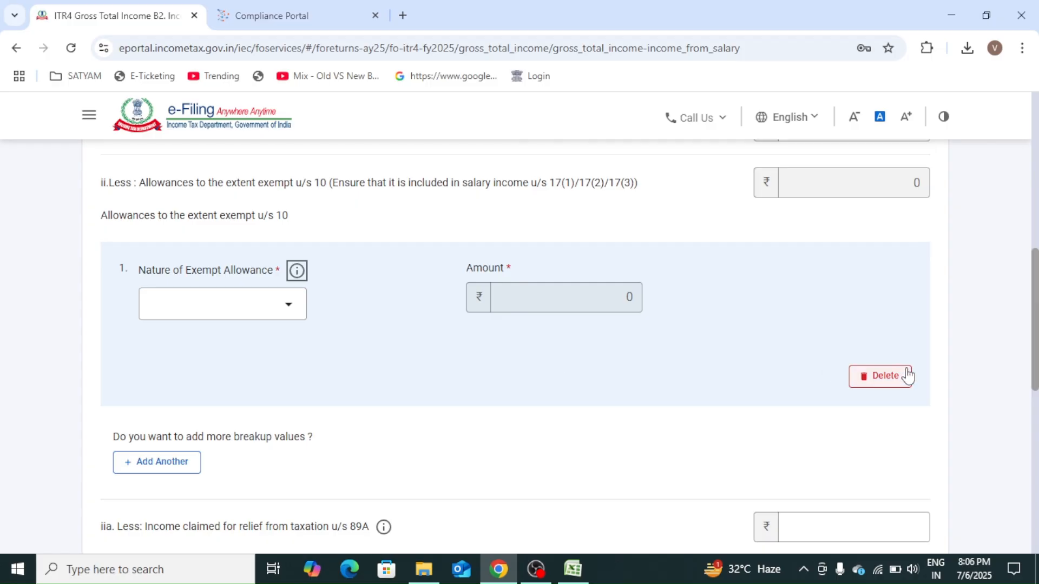
click(909, 373)
click(564, 374)
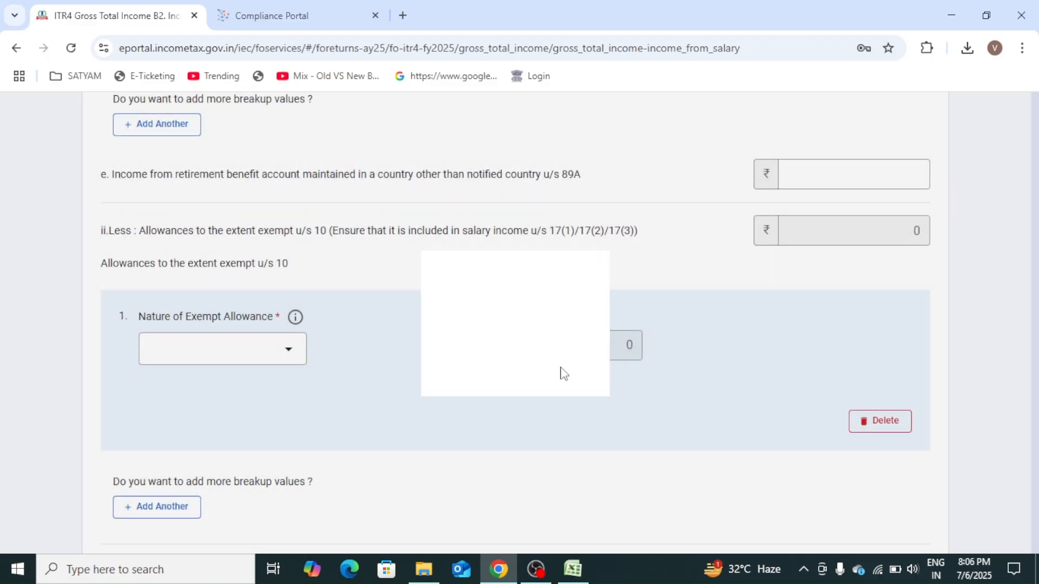
Check the net salary and section 16 deductions, and save the salary income details.
scroll(955, 379, down, 3)
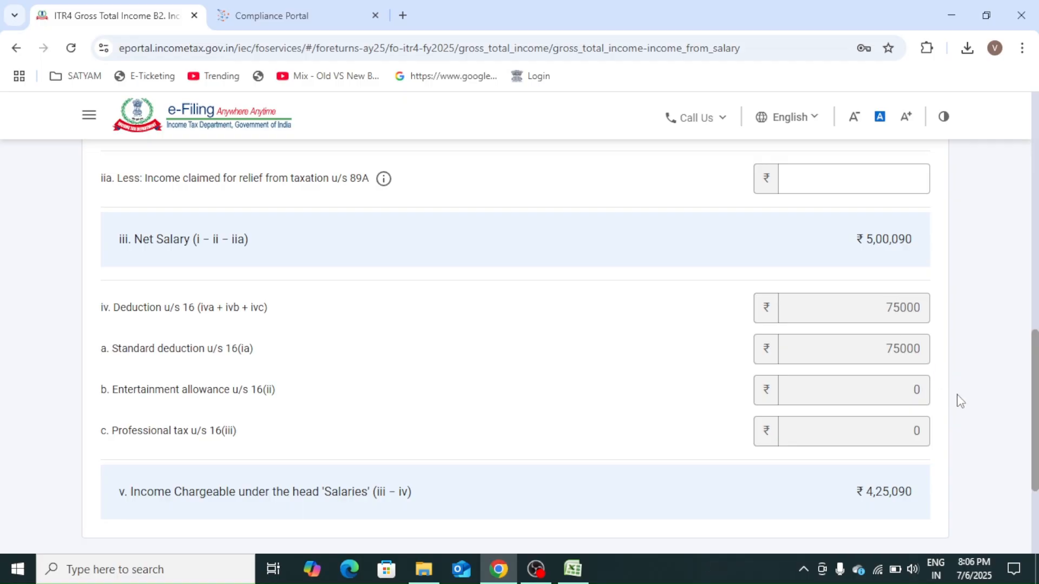
scroll(957, 400, down, 2)
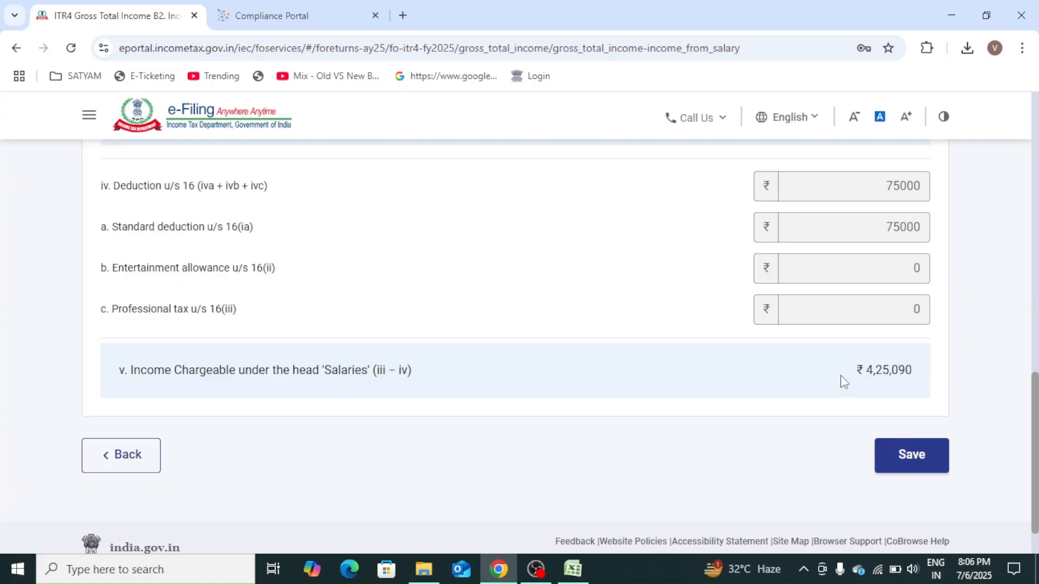
click(926, 466)
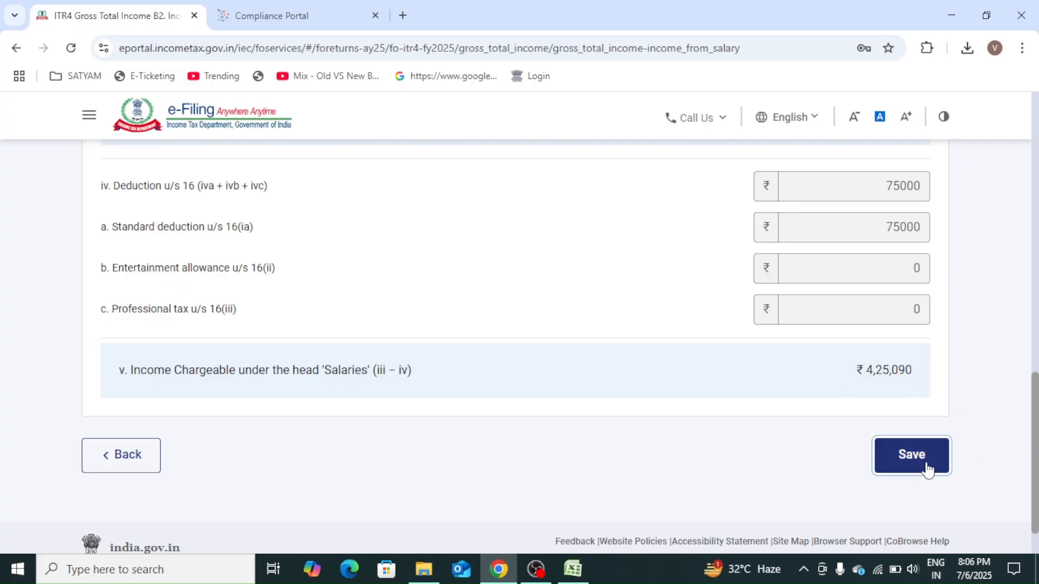
Review B3. Income from House Property, and expand B4. Income from Other Sources to examine its entries and the gross total income.
scroll(999, 446, down, 6)
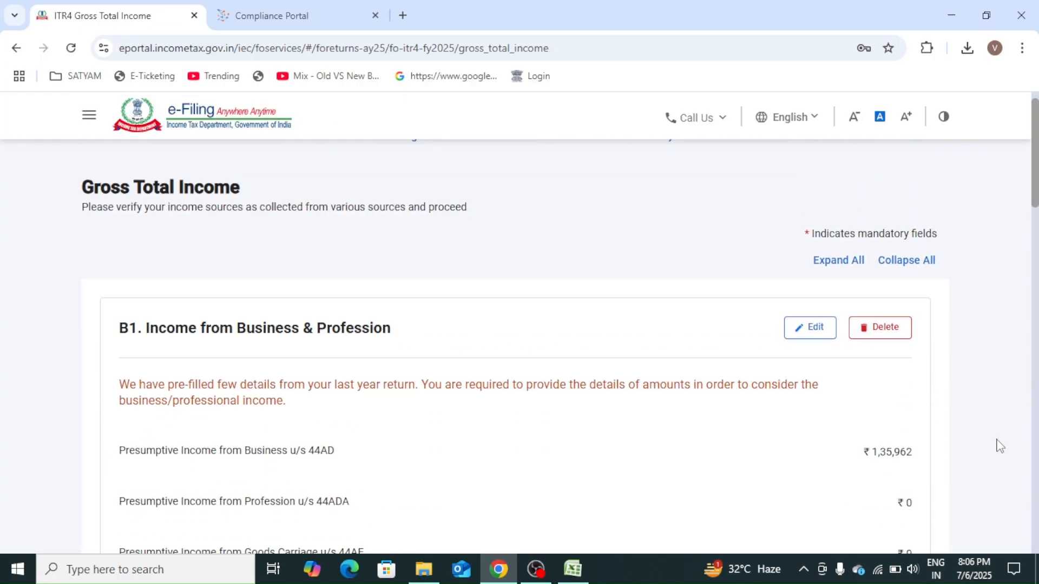
scroll(999, 446, down, 7)
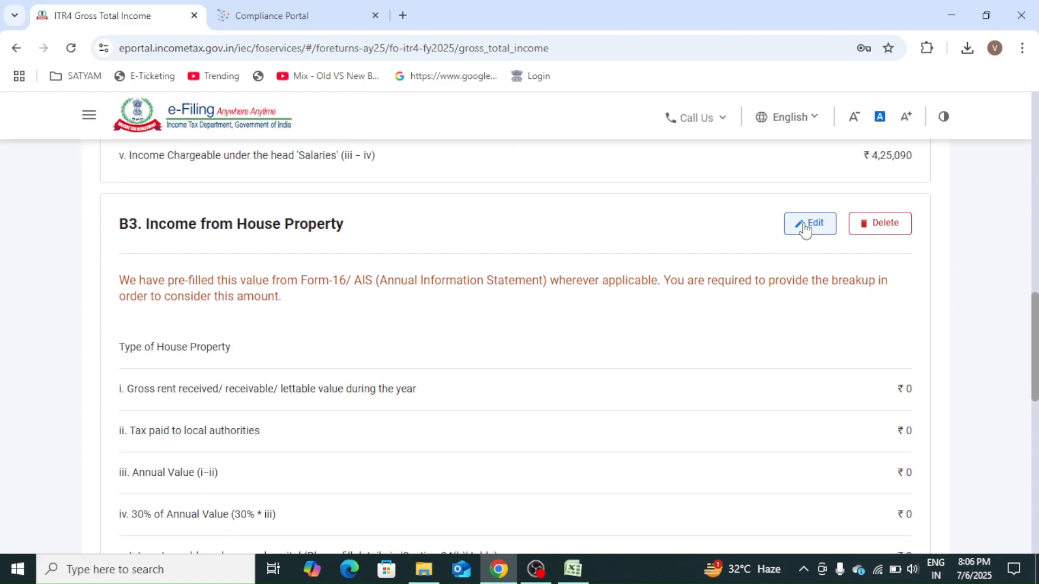
scroll(971, 330, down, 6)
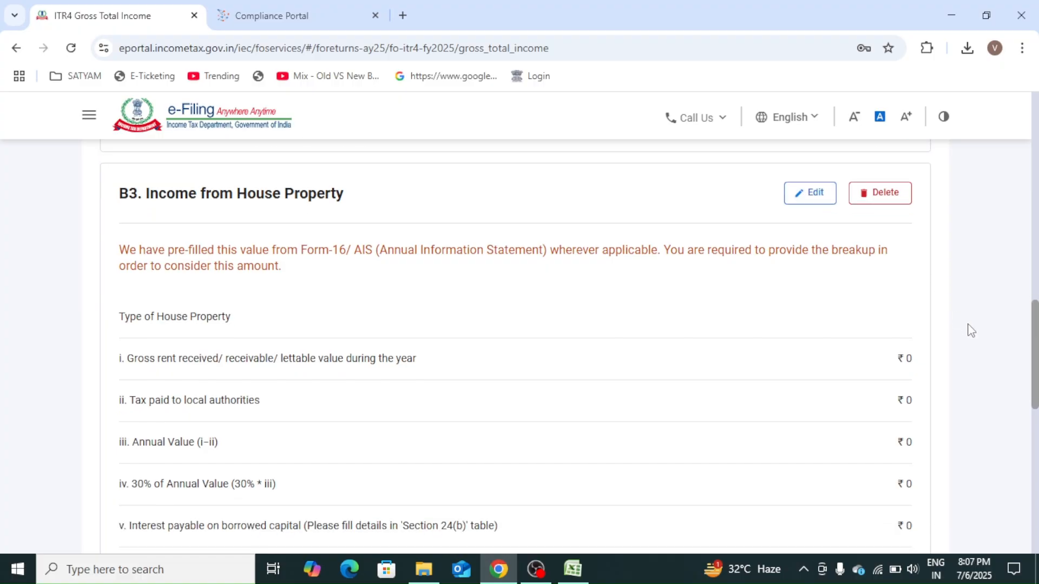
scroll(971, 330, down, 1)
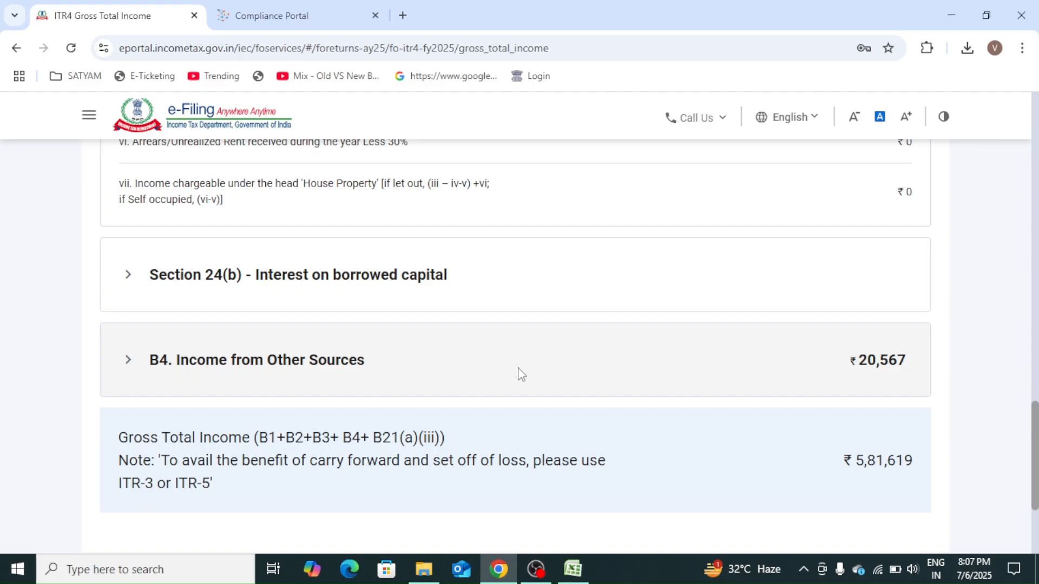
click(377, 381)
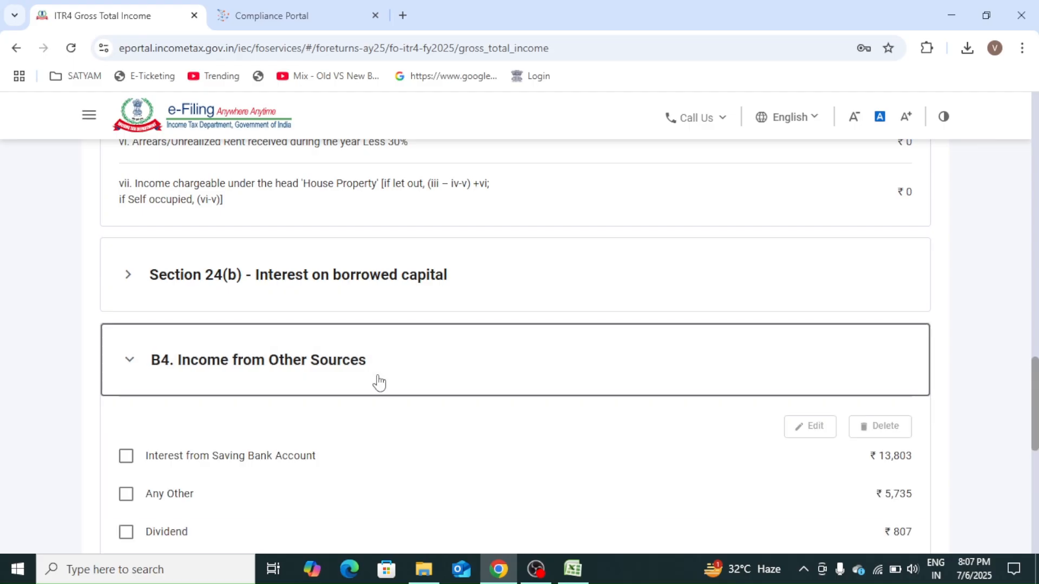
scroll(2, 477, down, 3)
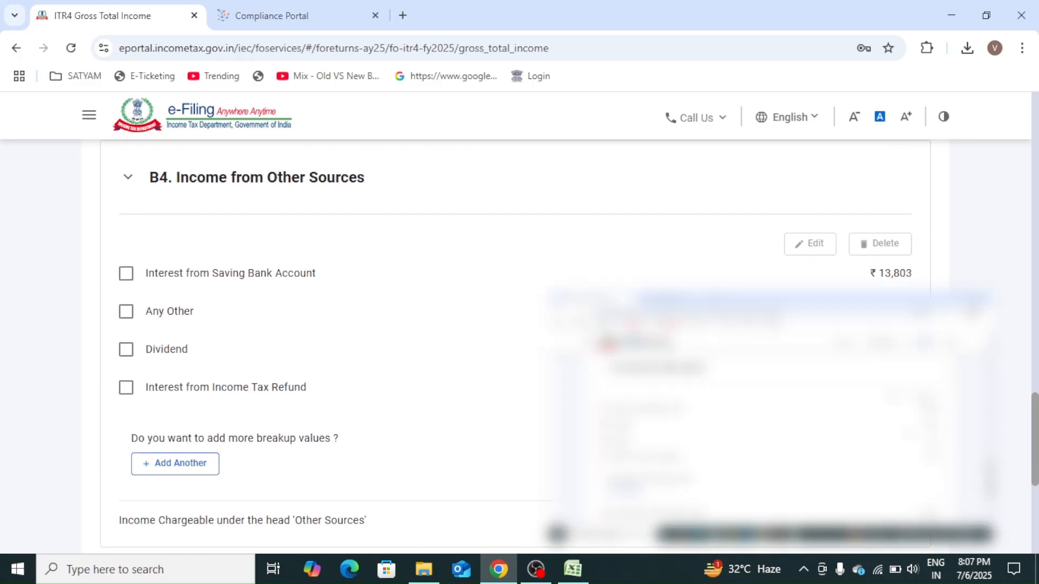
scroll(519, 351, down, 4)
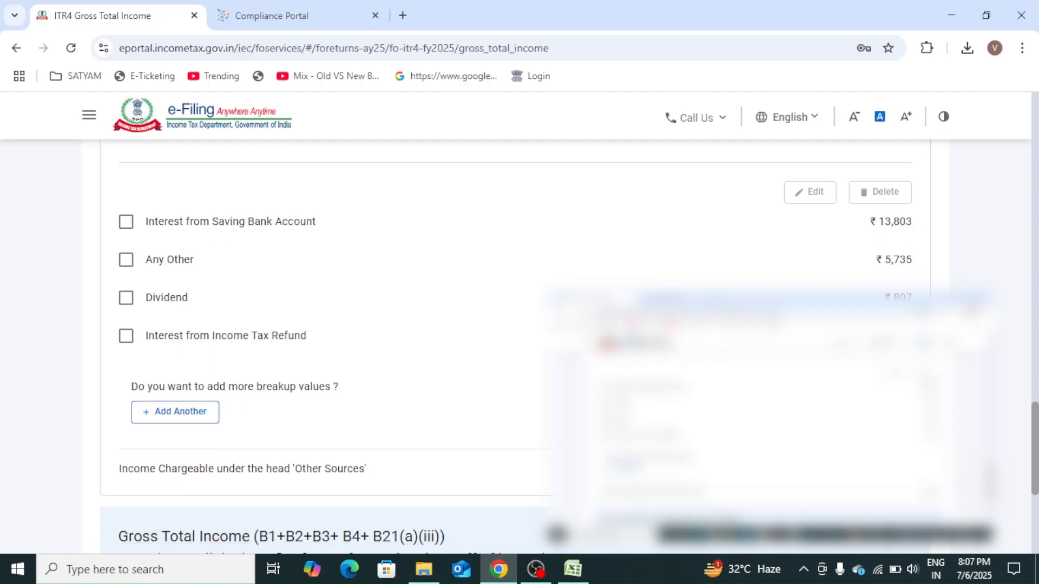
scroll(519, 325, down, 1)
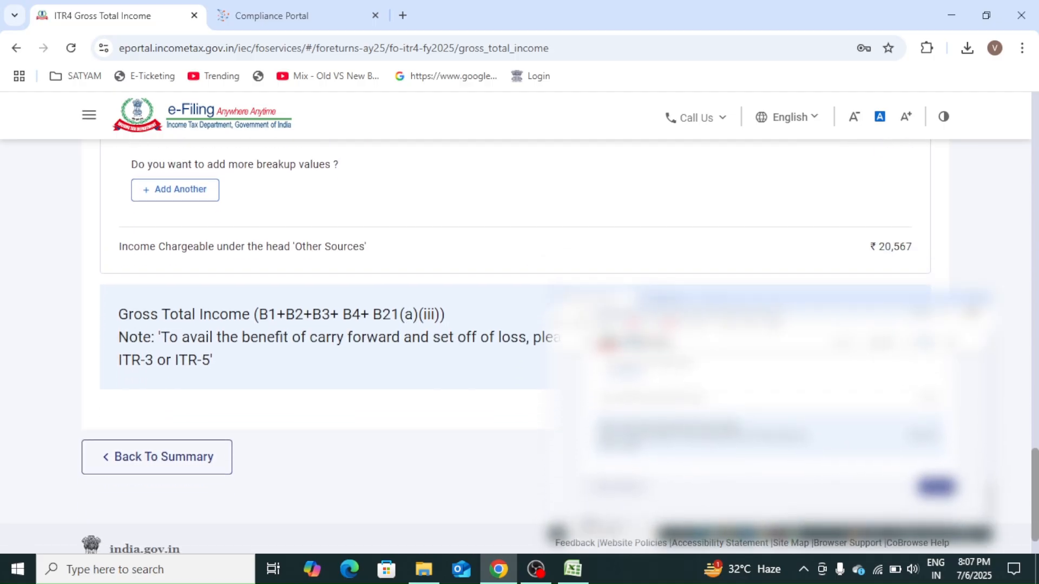
scroll(520, 346, up, 5)
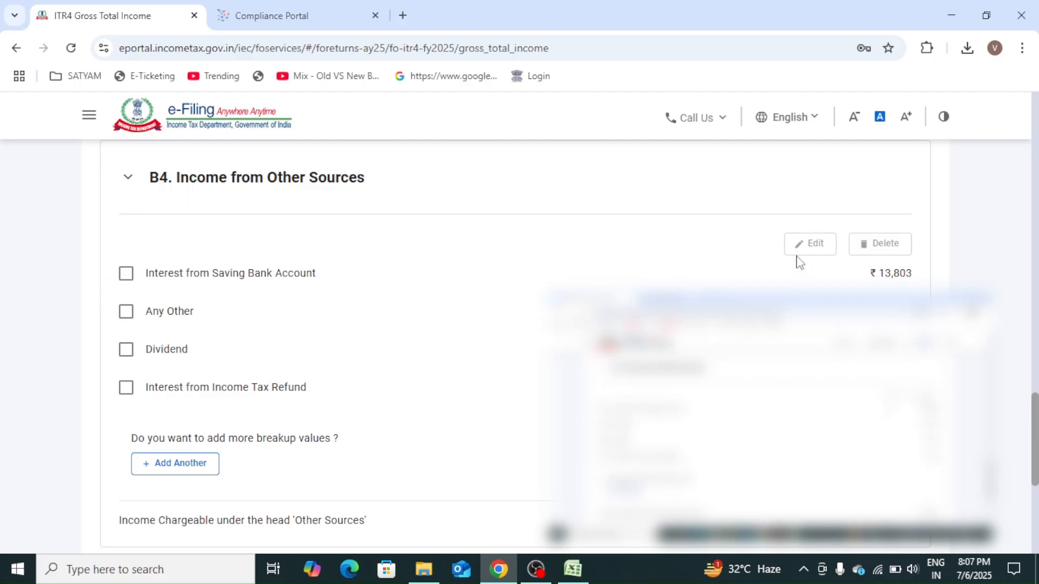
Check the editing options for the savings bank interest entry, leave it unselected, and confirm the Gross Total Income schedule.
click(124, 277)
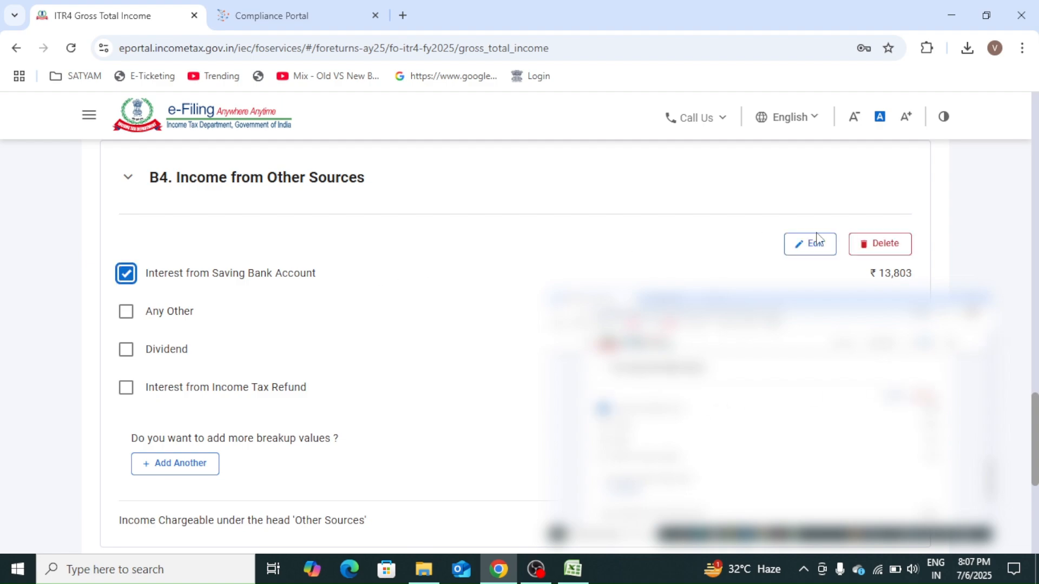
click(125, 275)
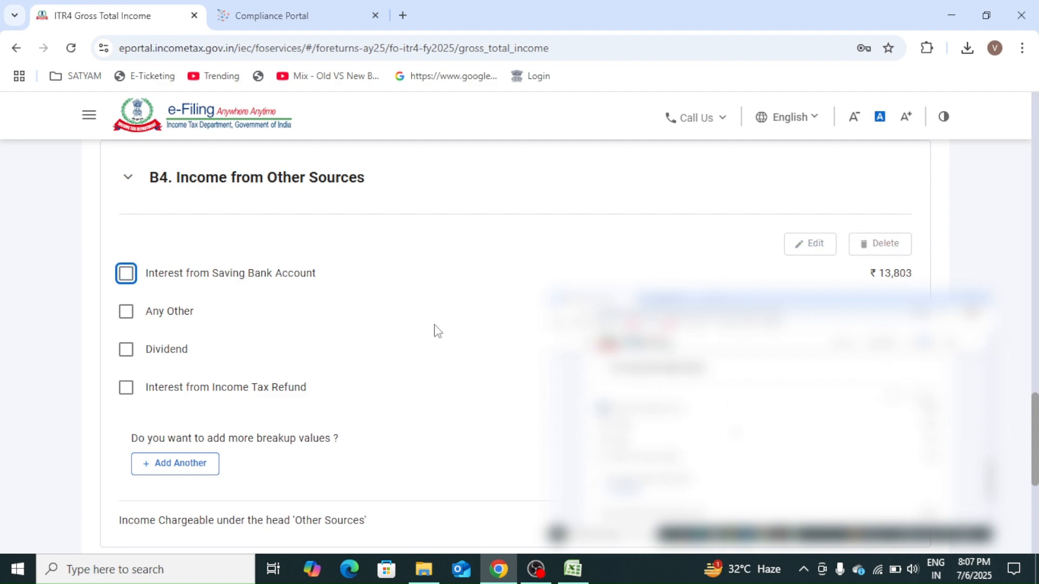
click(984, 365)
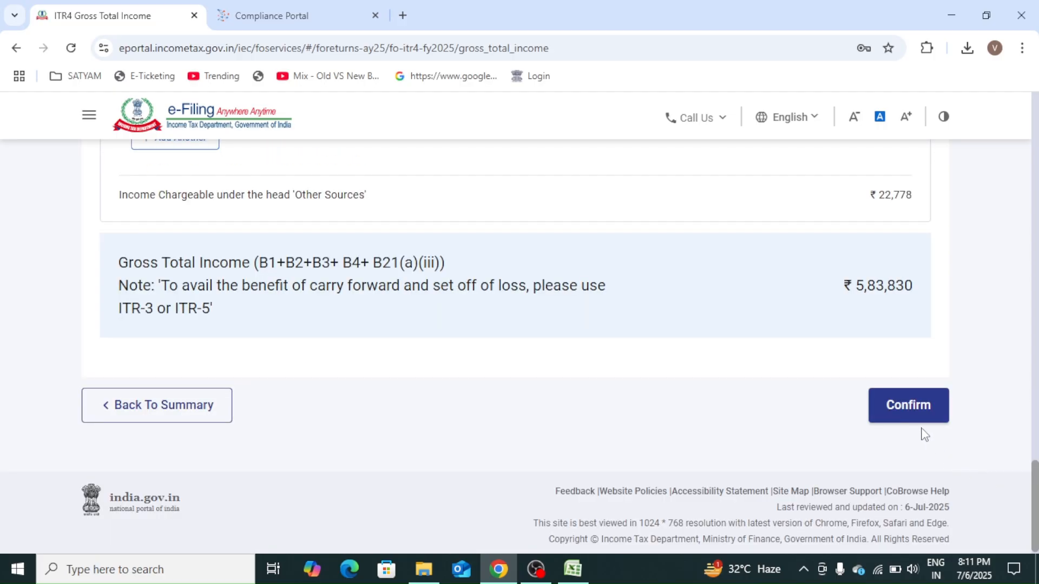
click(911, 415)
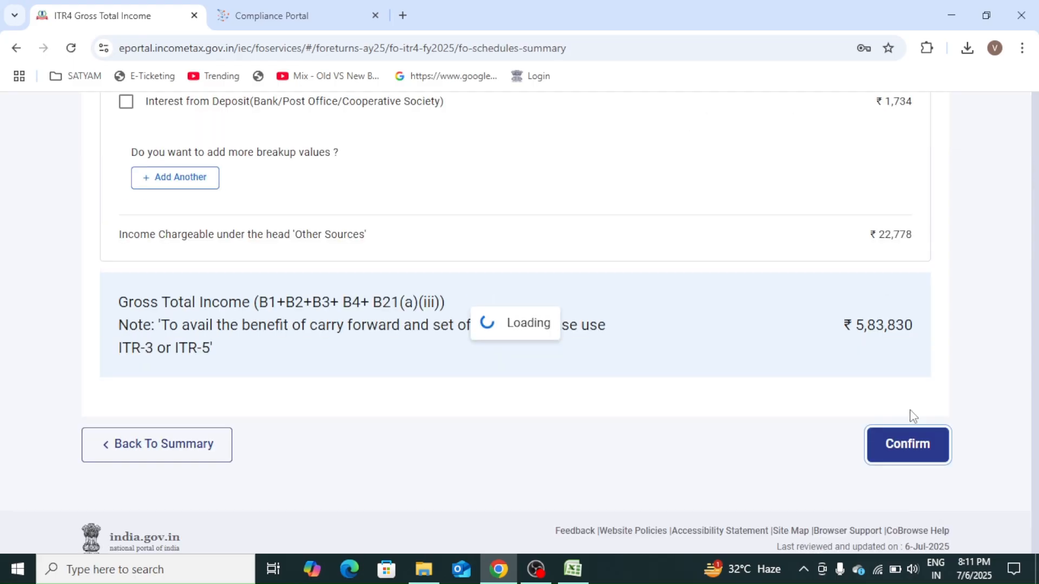
Open Disclosure Exempt Income, review the business financial particulars and GST turnover information, and confirm the schedule.
scroll(989, 313, up, 5)
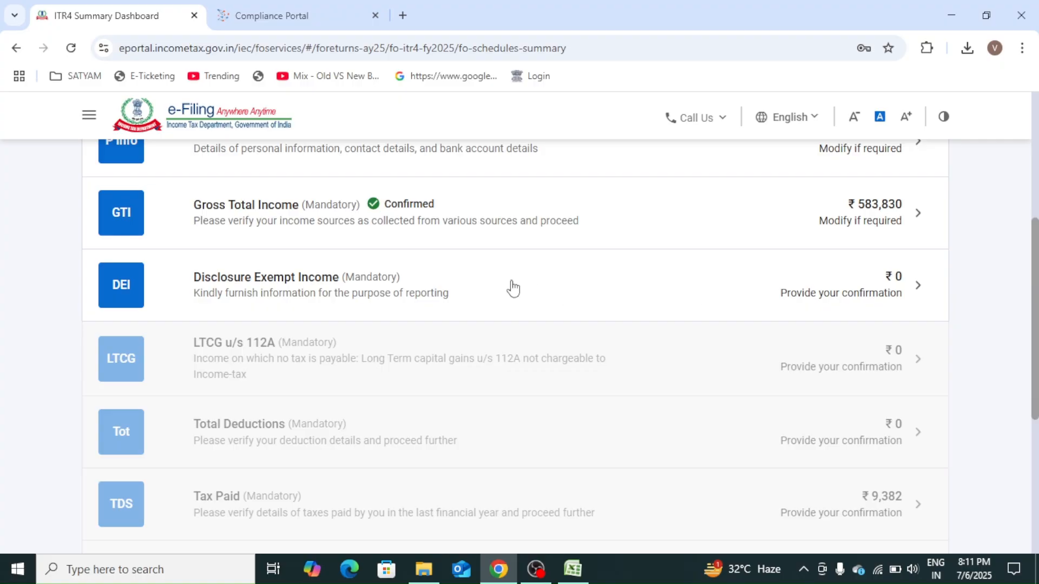
click(513, 289)
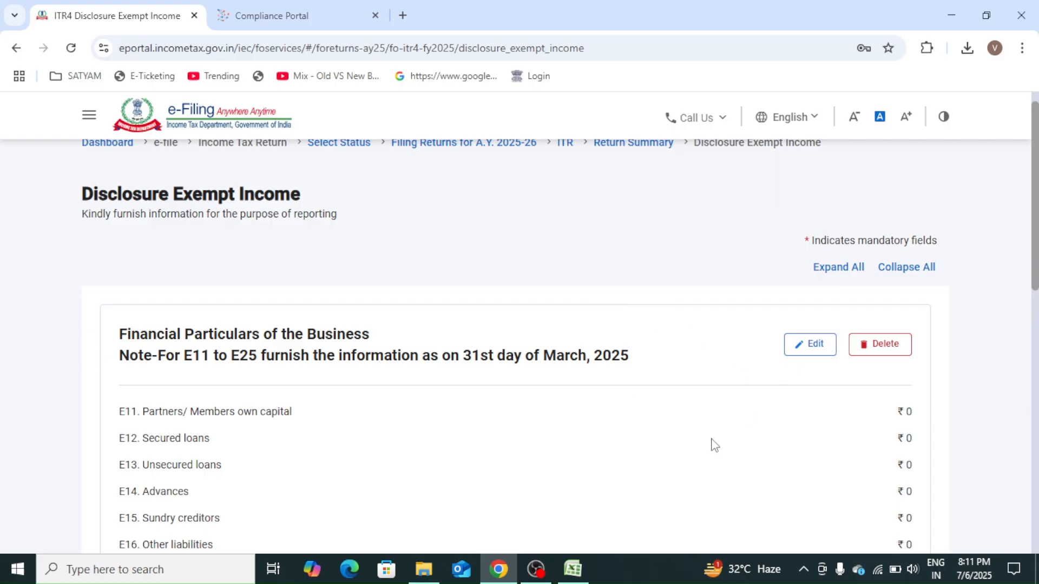
scroll(712, 445, down, 2)
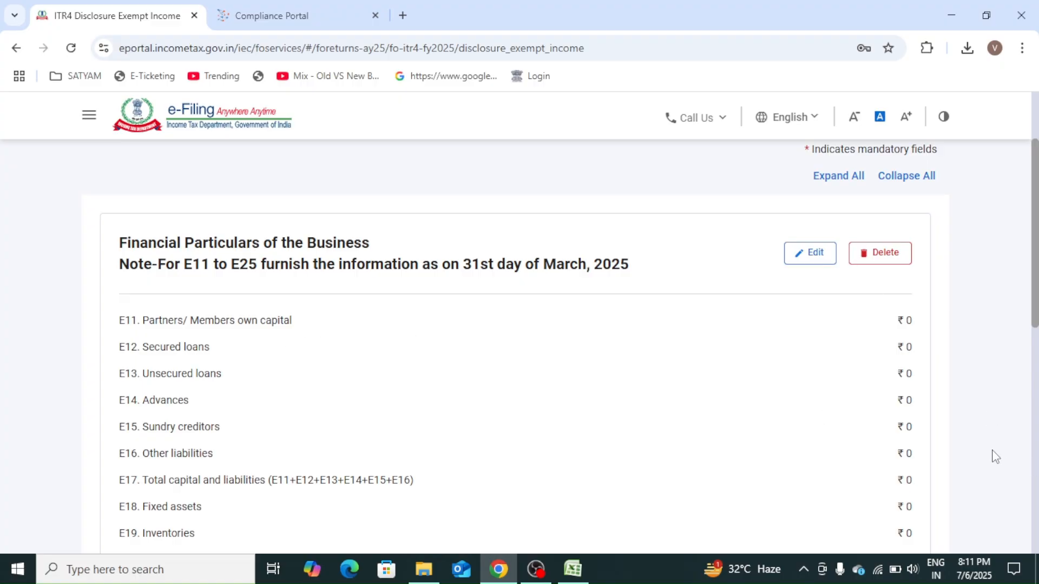
scroll(996, 456, down, 10)
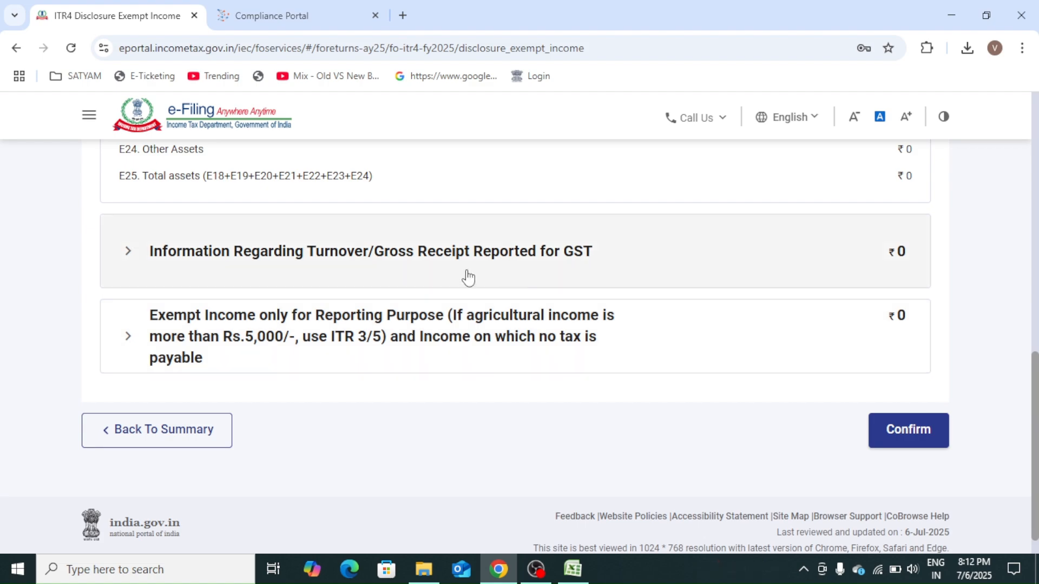
click(468, 278)
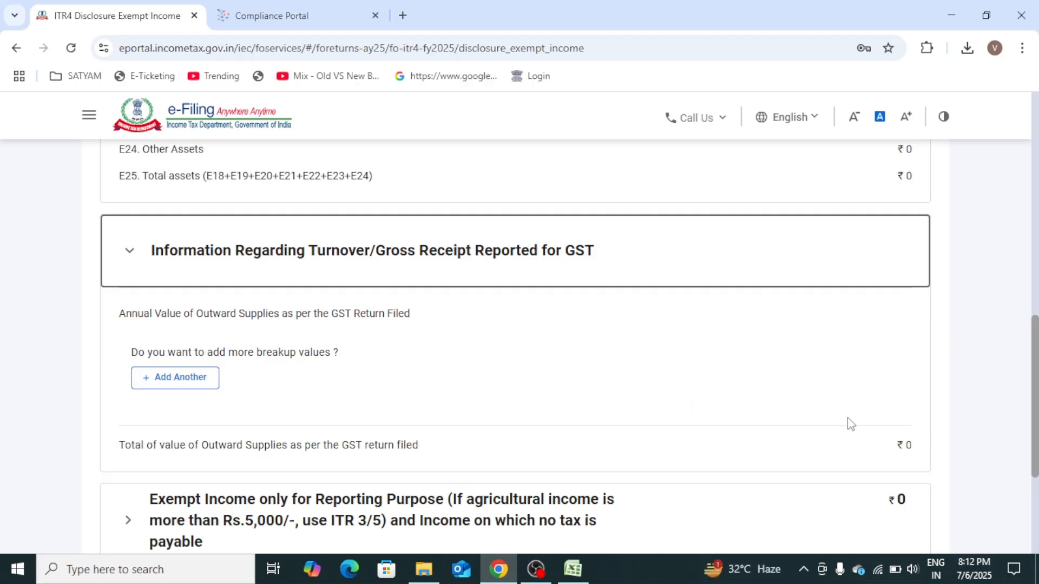
scroll(1004, 457, down, 3)
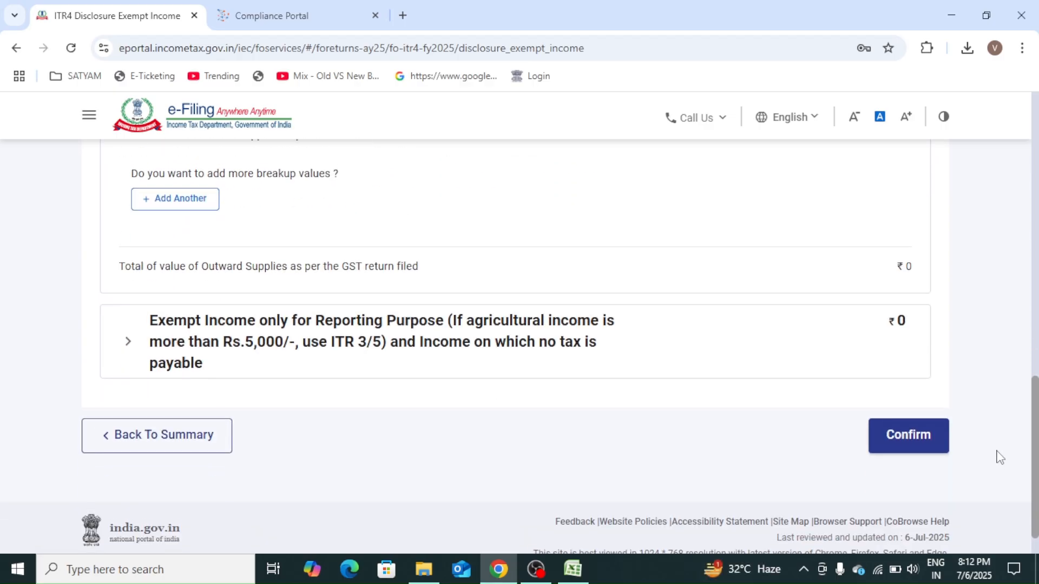
scroll(1000, 457, up, 3)
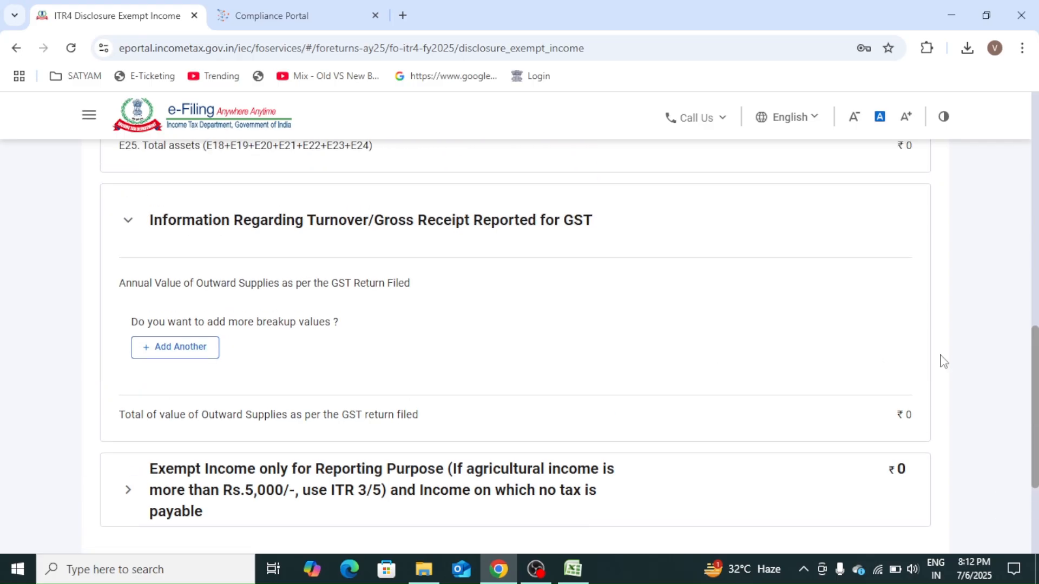
scroll(984, 497, down, 2)
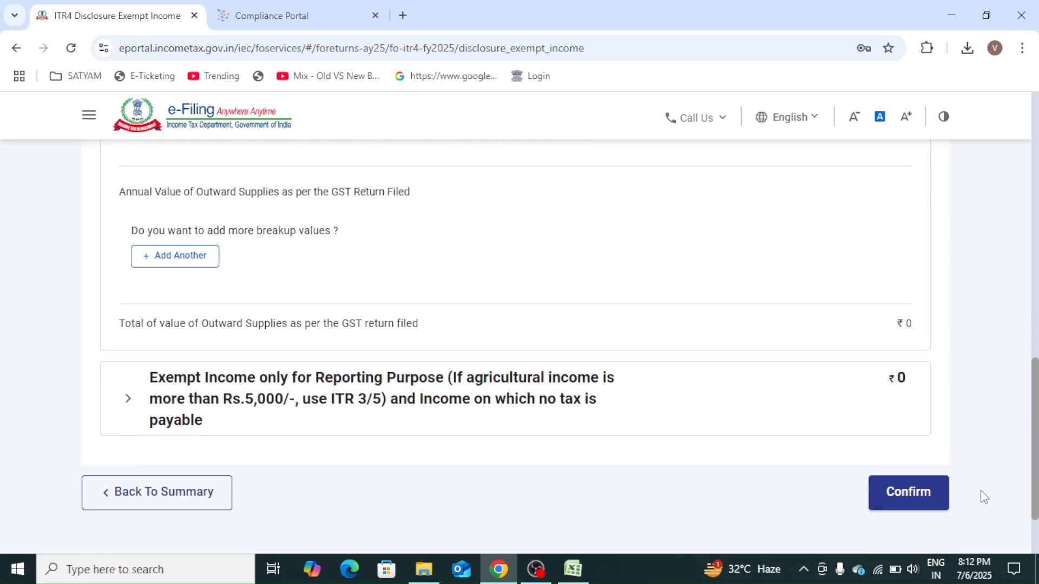
click(889, 492)
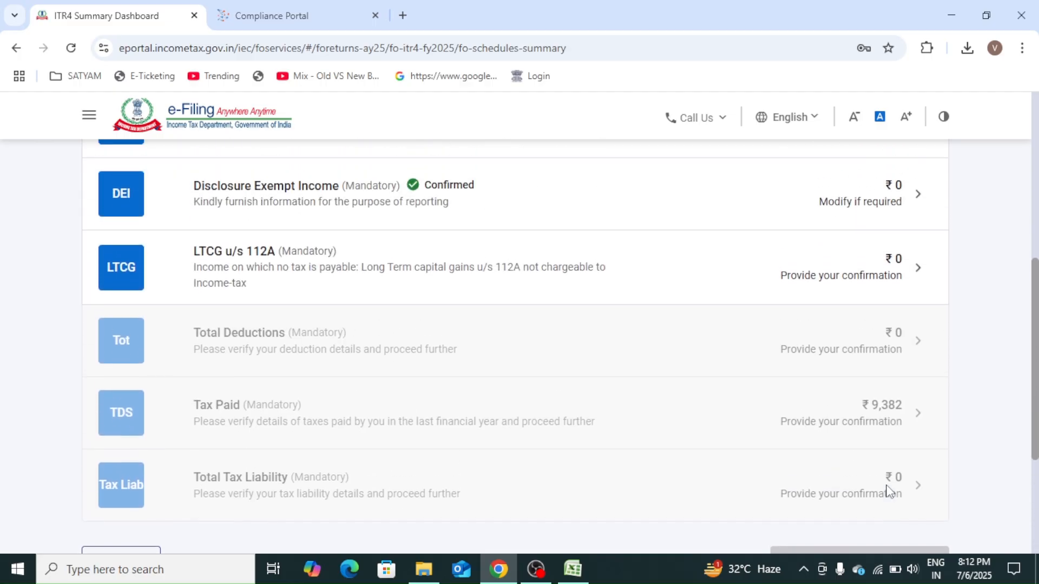
Open the LTCG u/s 112A schedule and confirm it with total sale consideration and total cost of acquisition left blank.
click(388, 279)
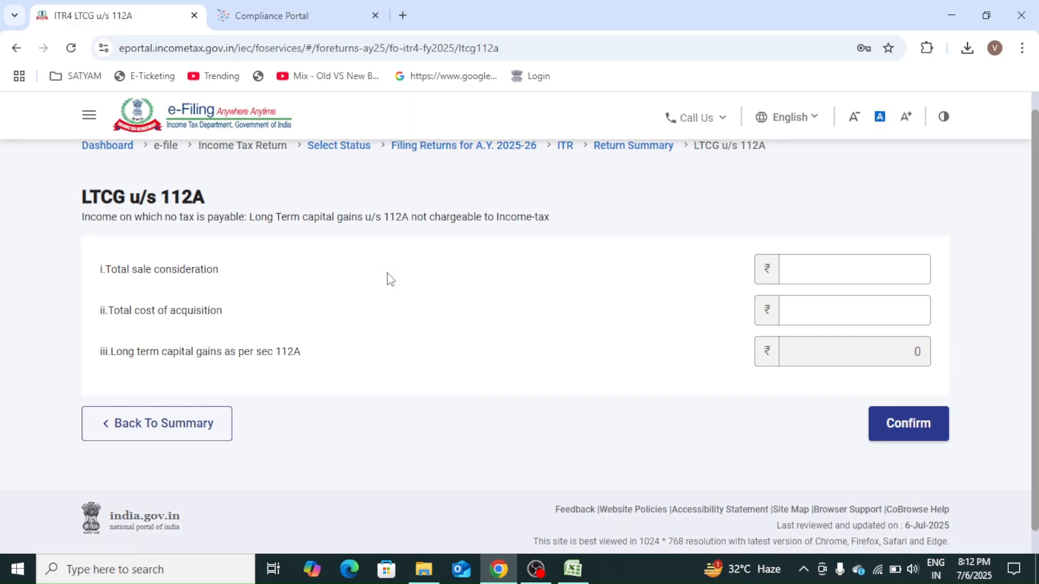
click(827, 271)
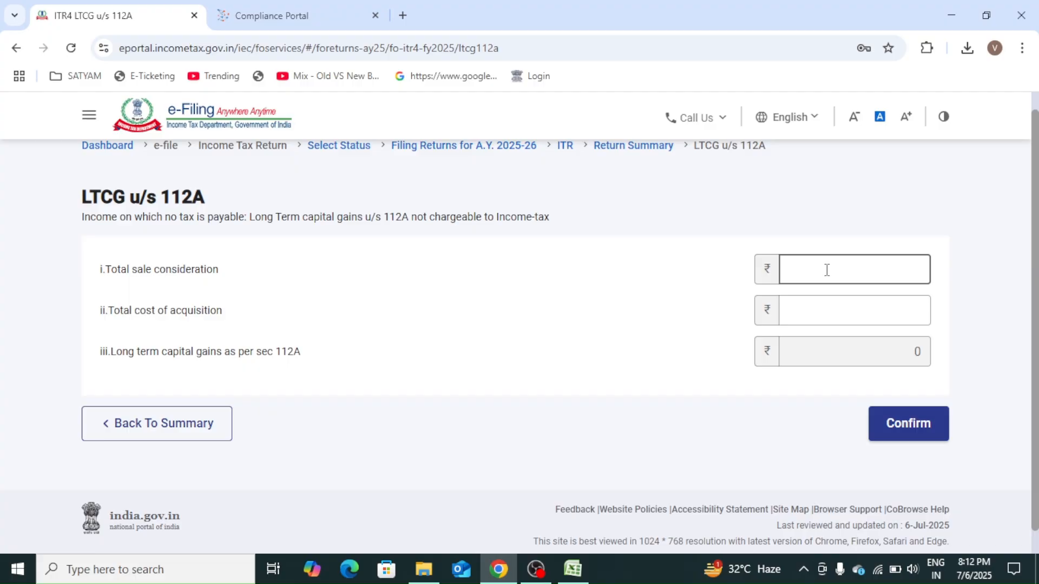
click(822, 299)
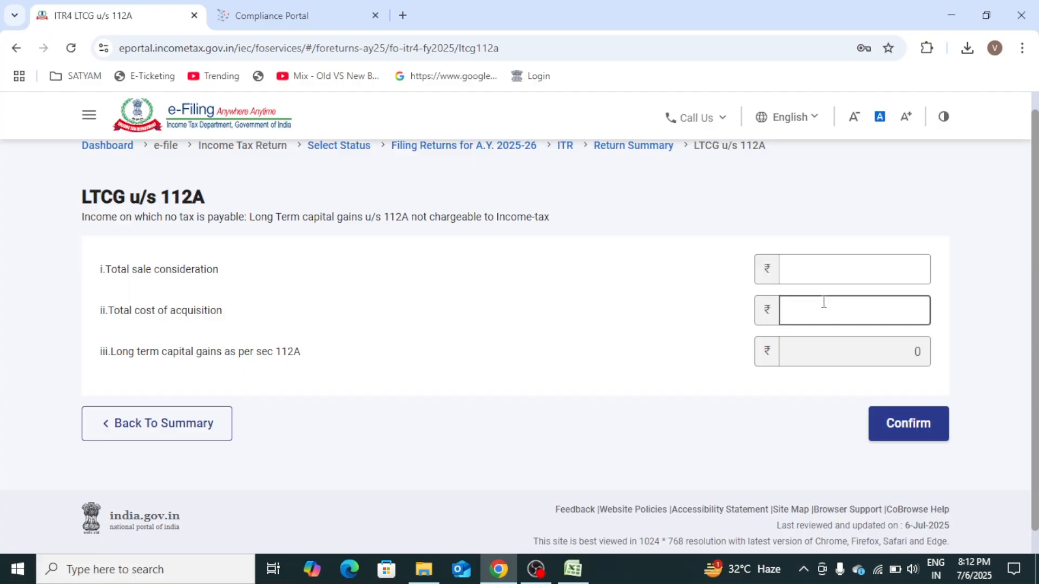
click(825, 275)
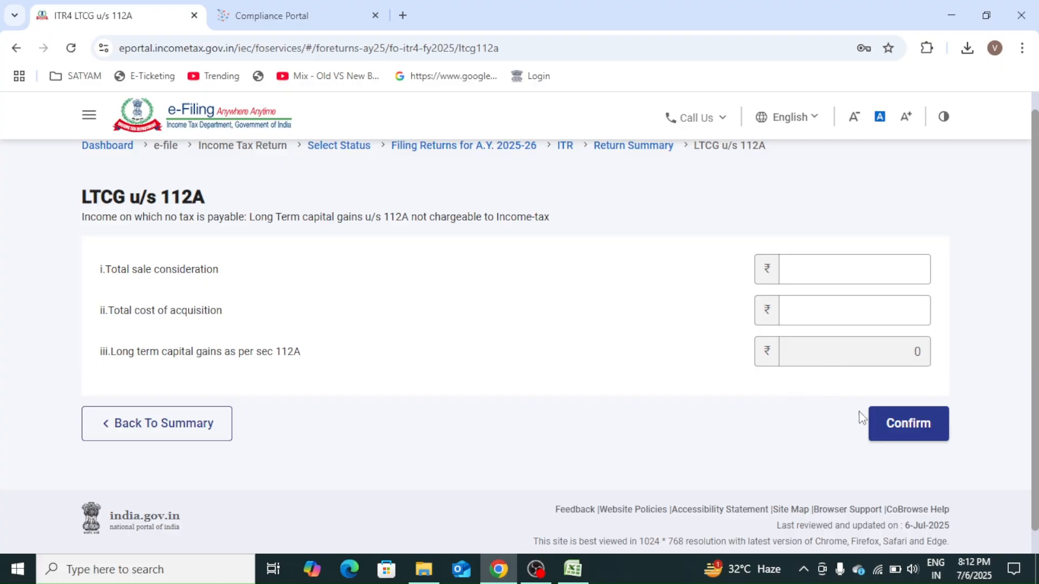
click(919, 423)
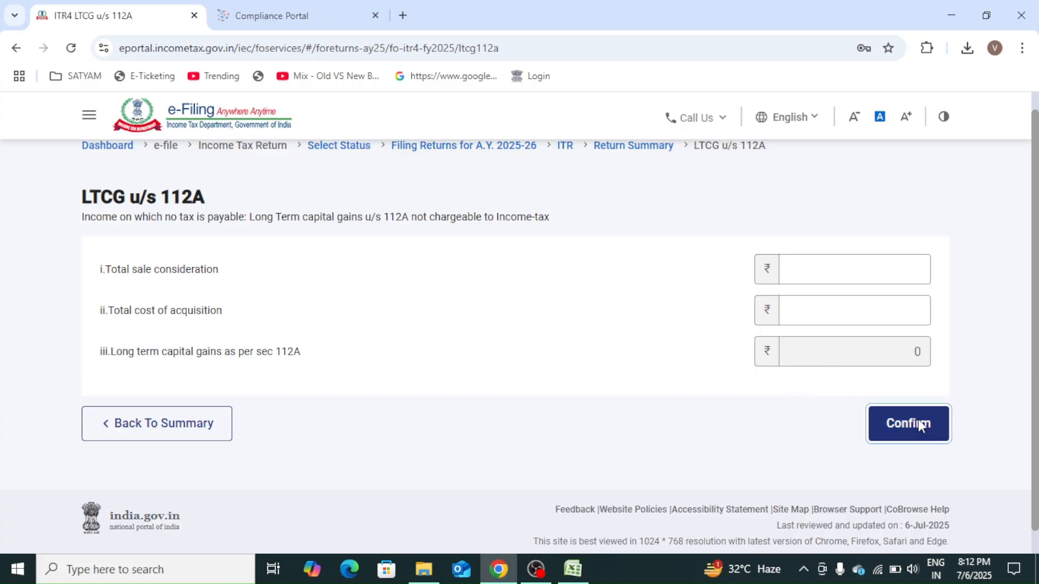
scroll(1035, 403, down, 7)
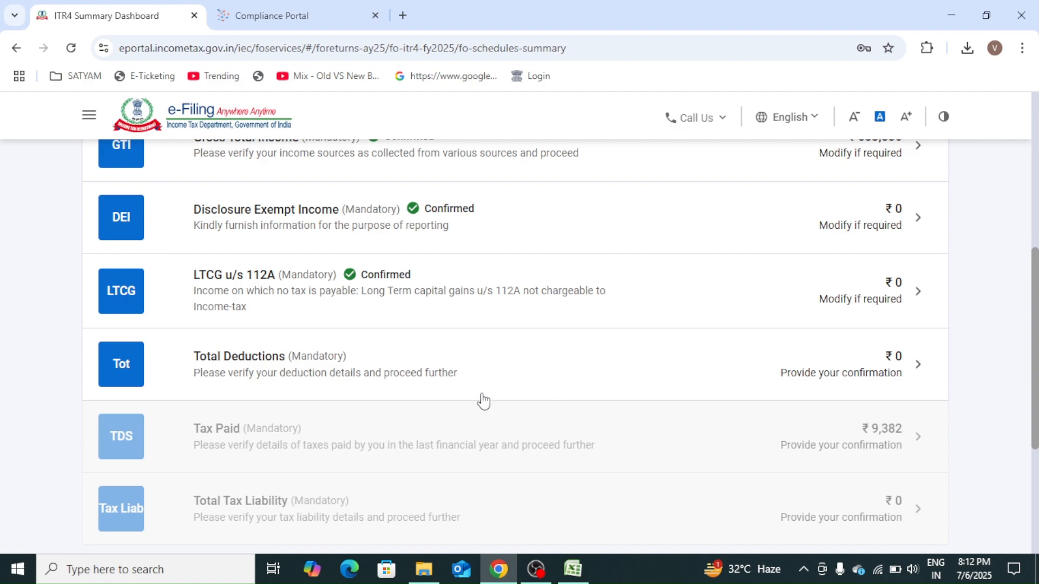
Open the Total Deductions schedule, review its deduction sections with no amounts entered, and confirm it.
click(359, 388)
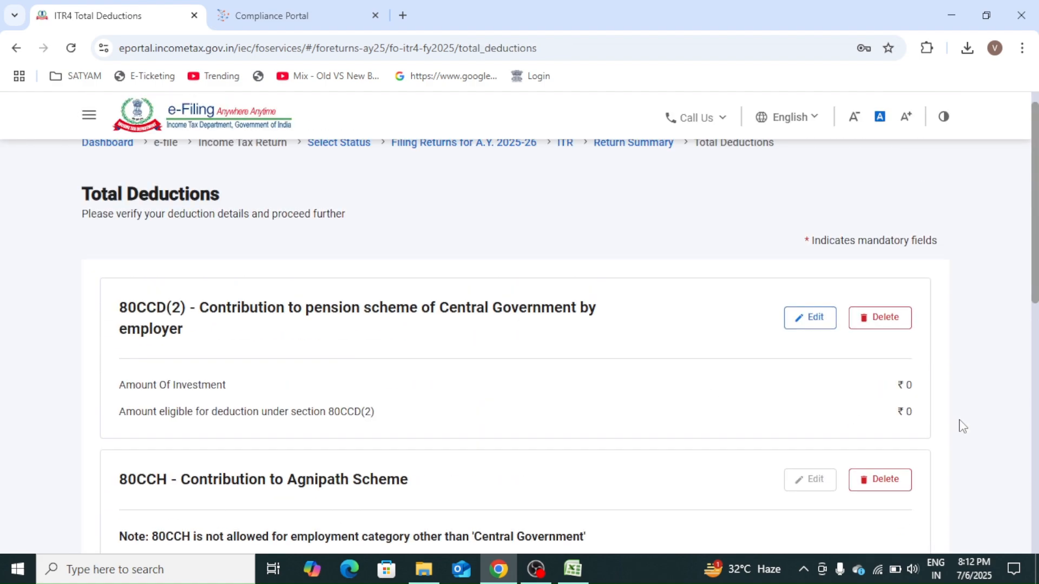
scroll(1016, 421, down, 7)
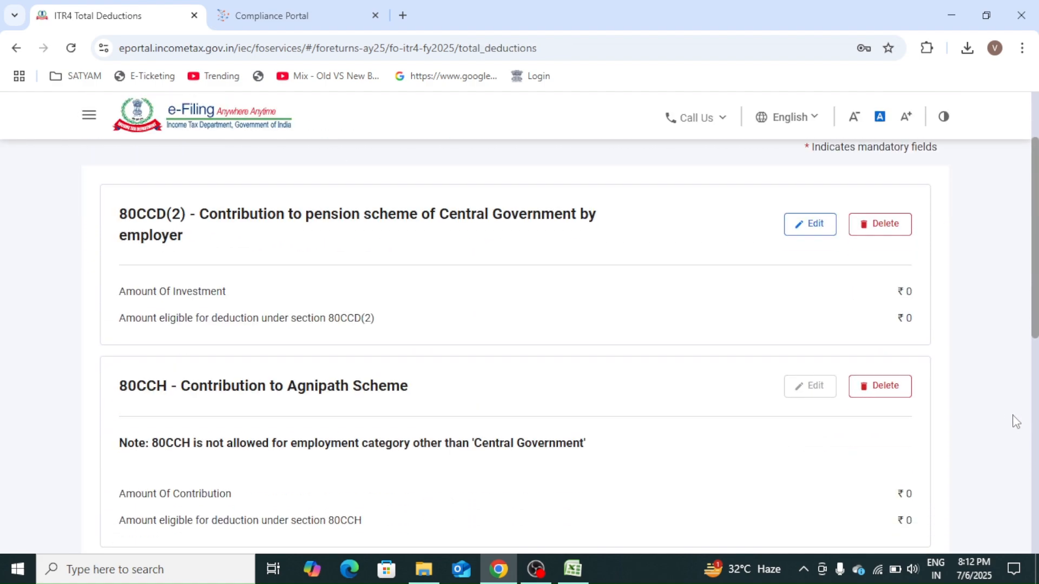
scroll(1015, 421, down, 3)
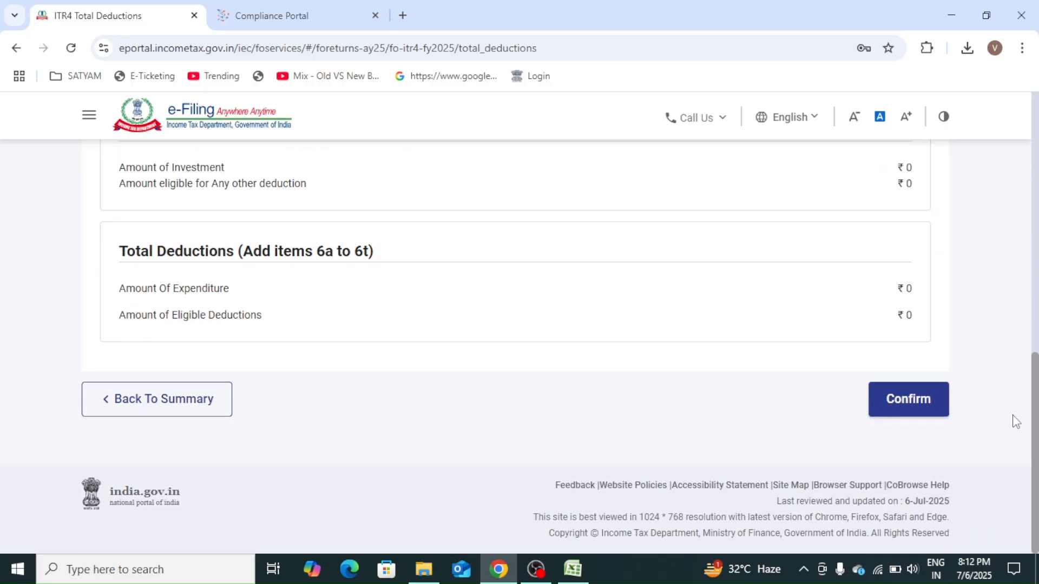
click(910, 399)
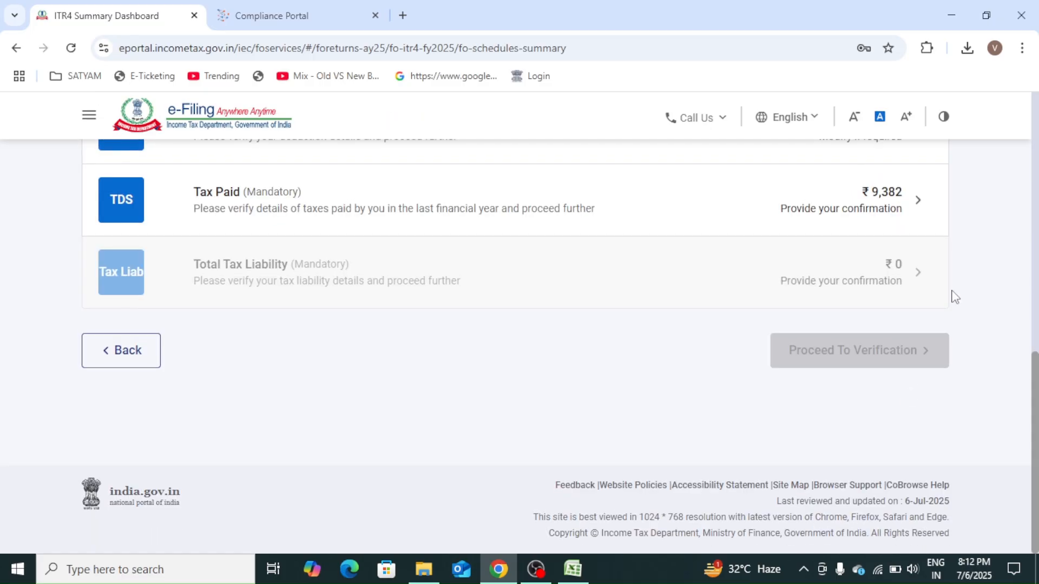
Open the Tax Paid schedule, check Sch TDS1, and expand Sch TDS2(i) to review tax deducted on income other than salary.
scroll(969, 274, up, 2)
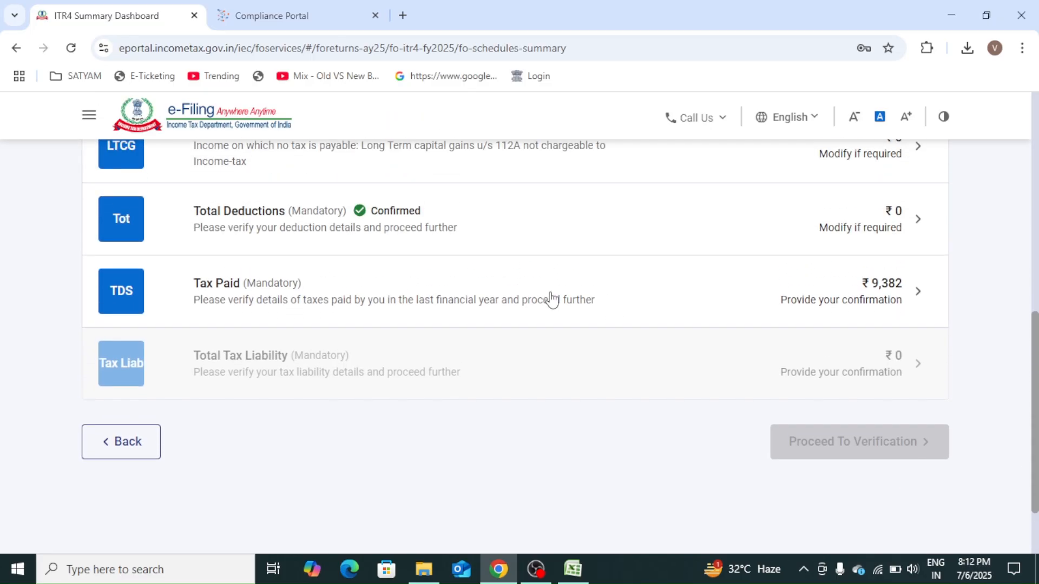
click(551, 297)
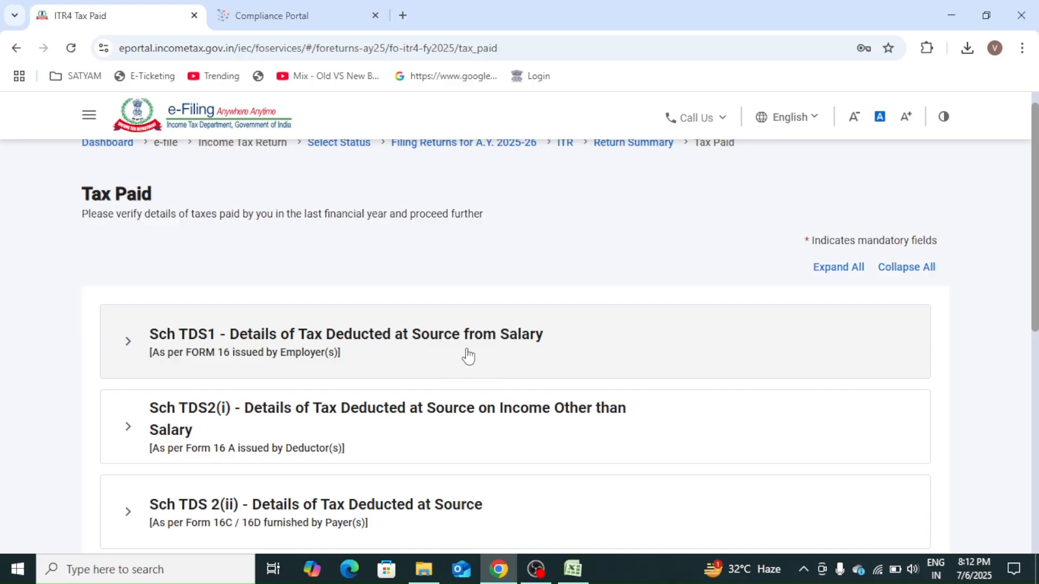
click(420, 342)
click(420, 345)
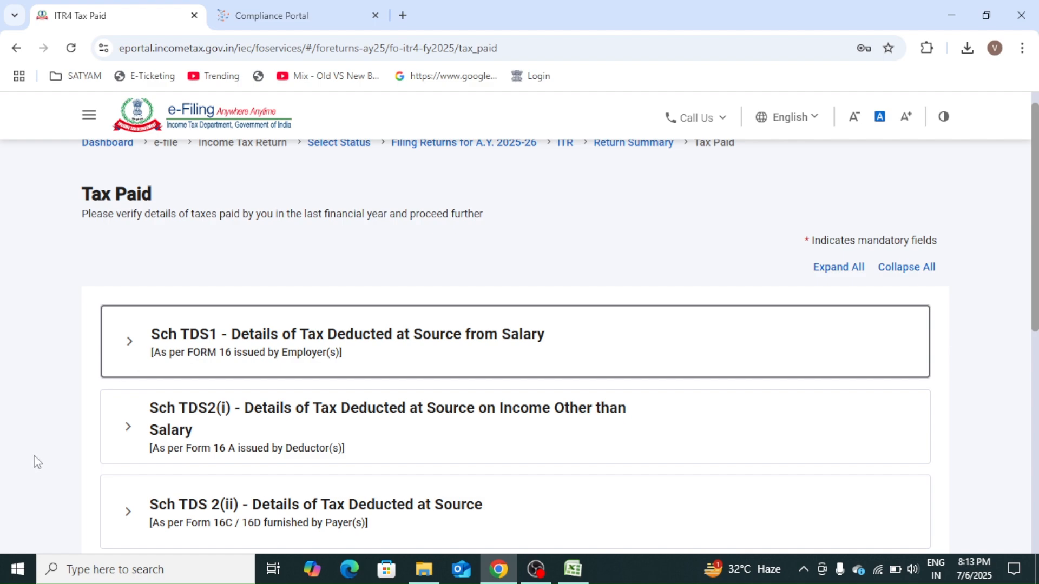
click(232, 431)
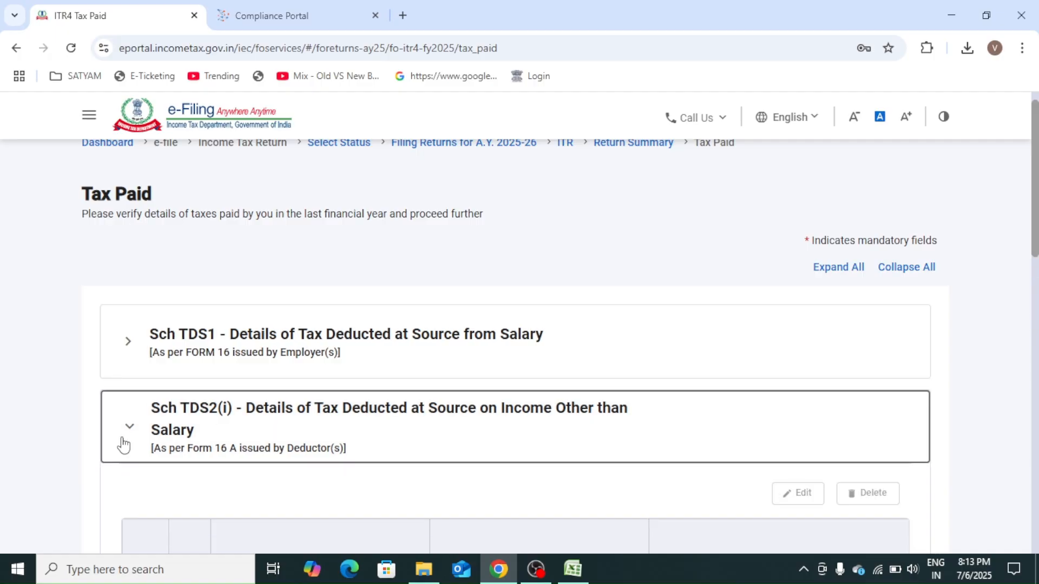
scroll(80, 455, down, 1)
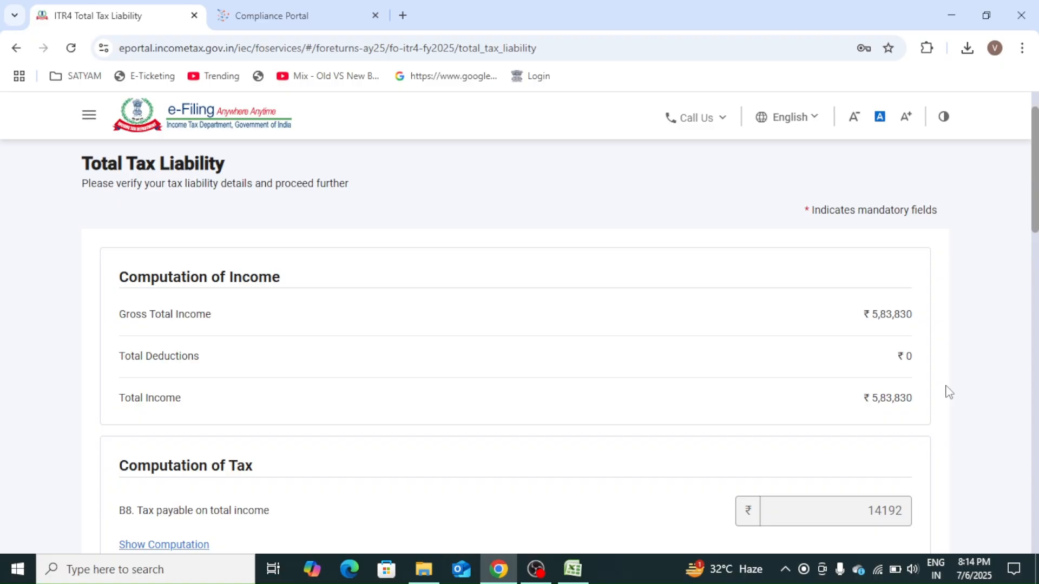
Review the income, tax, interest and fee computations in the Total Tax Liability schedule and confirm it.
scroll(949, 392, down, 1)
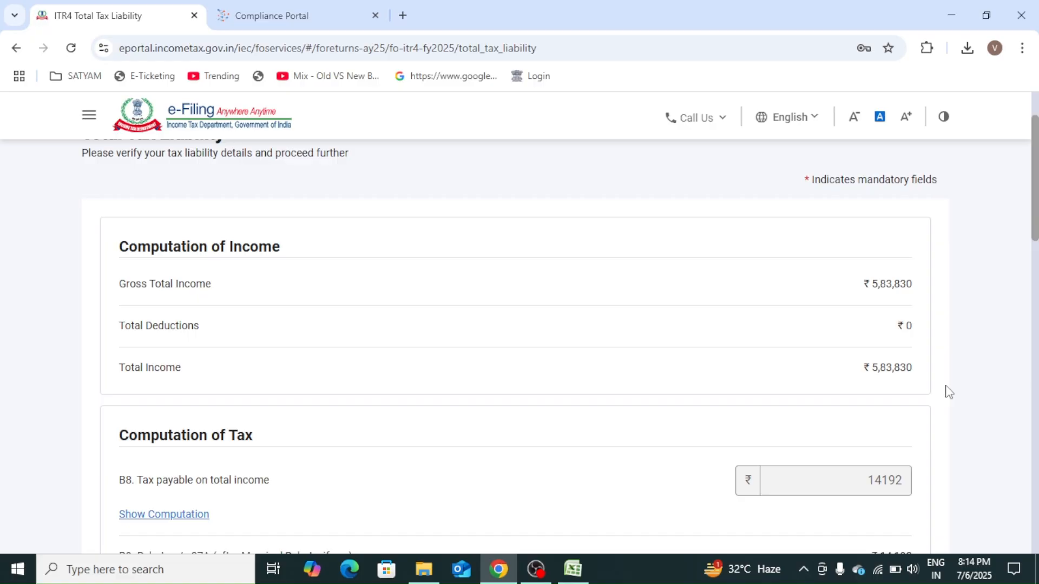
scroll(949, 392, down, 15)
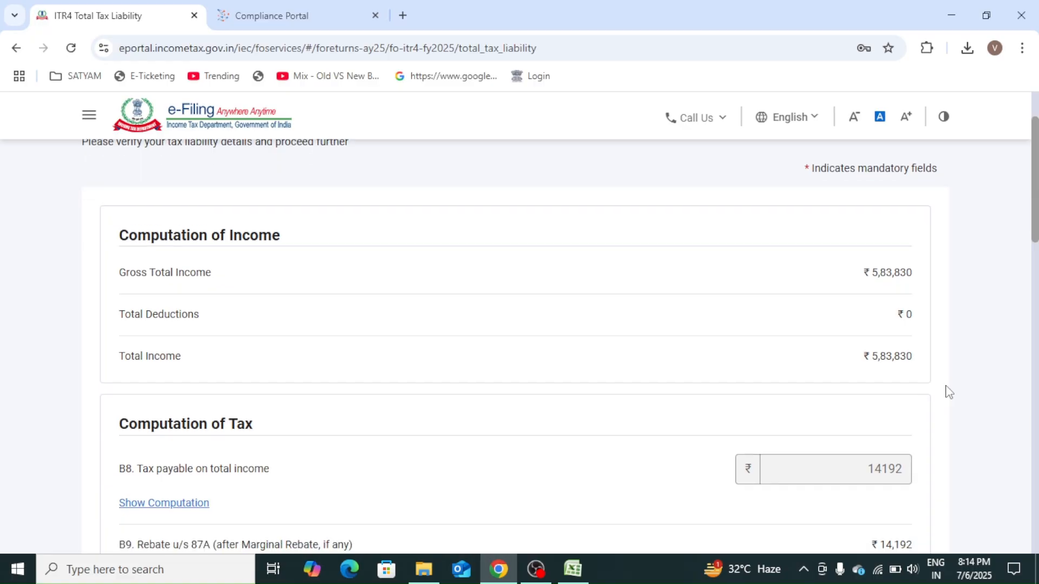
scroll(949, 391, down, 3)
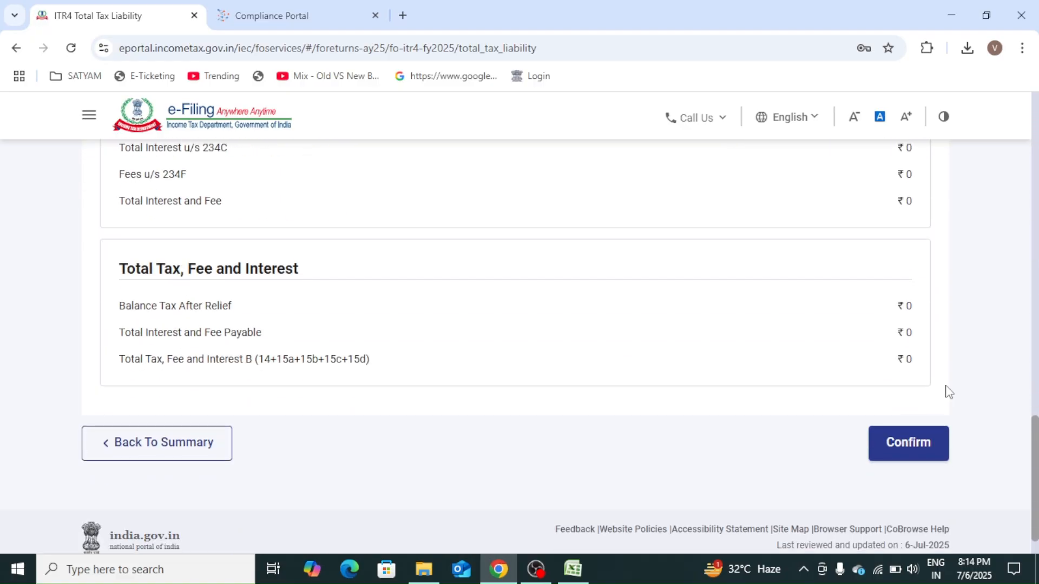
click(900, 455)
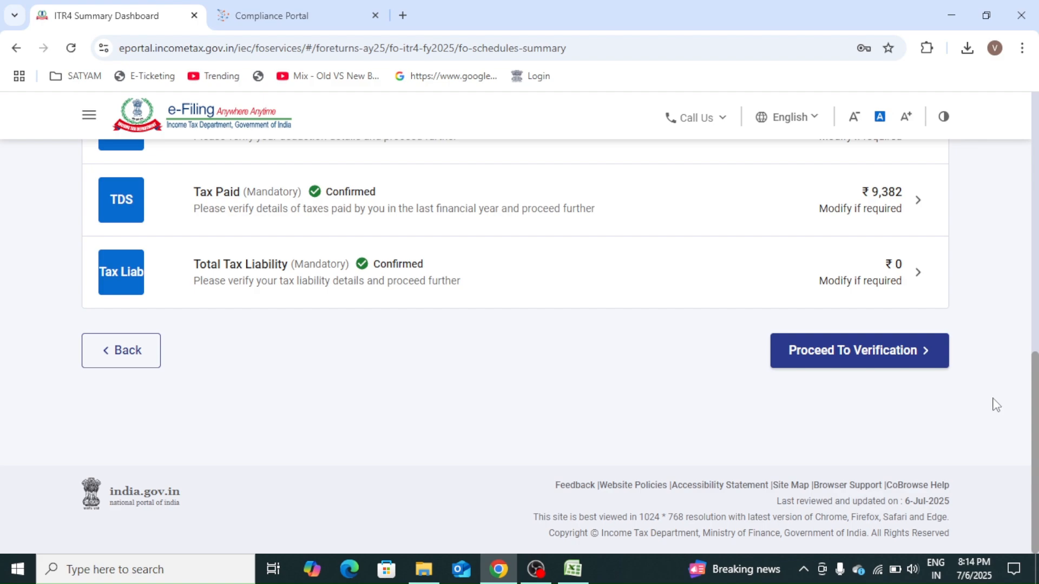
Proceed to verification, review the tax summary through the Amount Payable/Refund section, and continue to previewing and submitting the return.
click(875, 352)
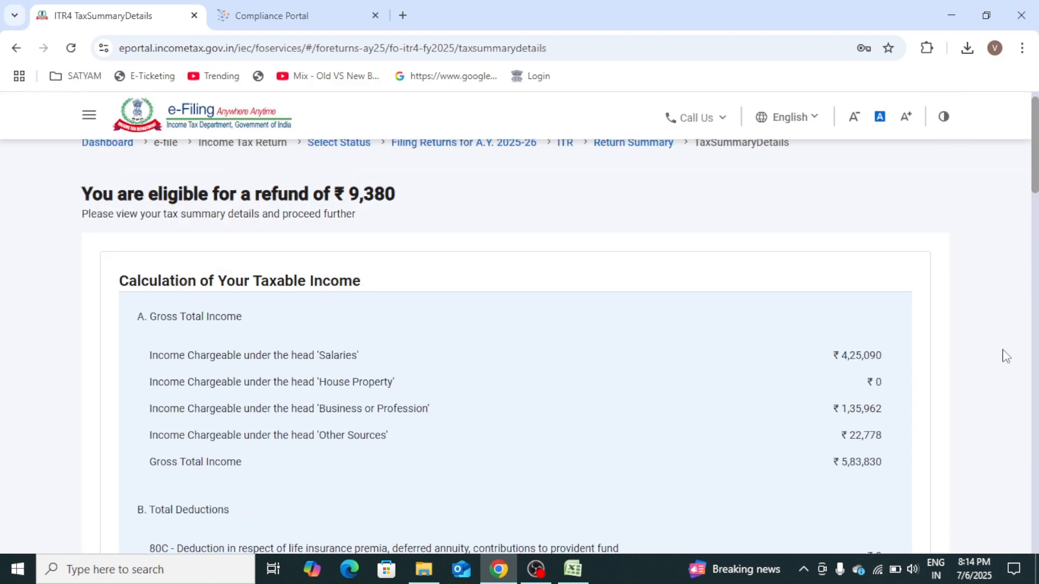
scroll(1006, 356, down, 10)
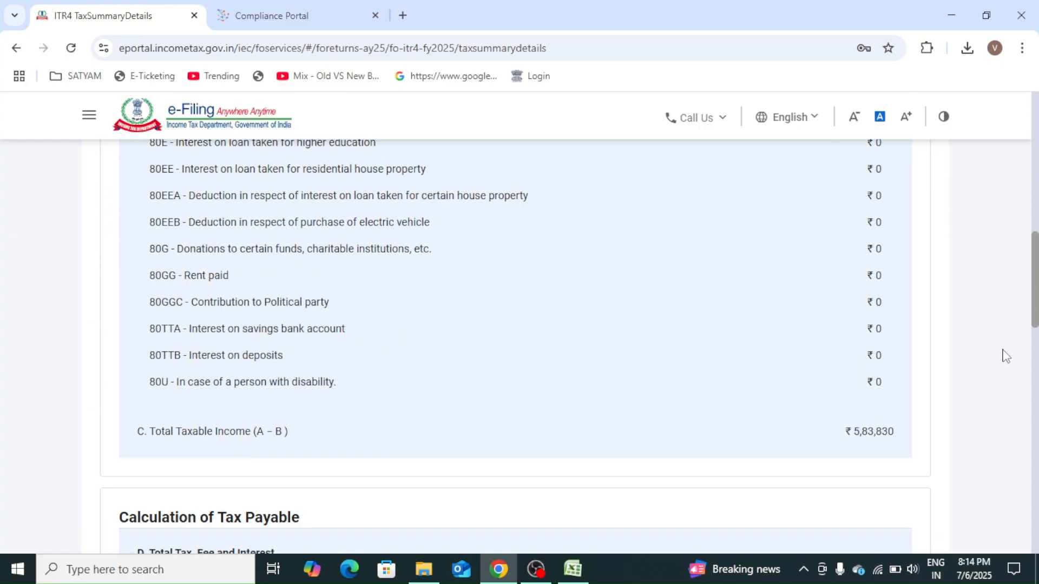
scroll(1005, 356, down, 9)
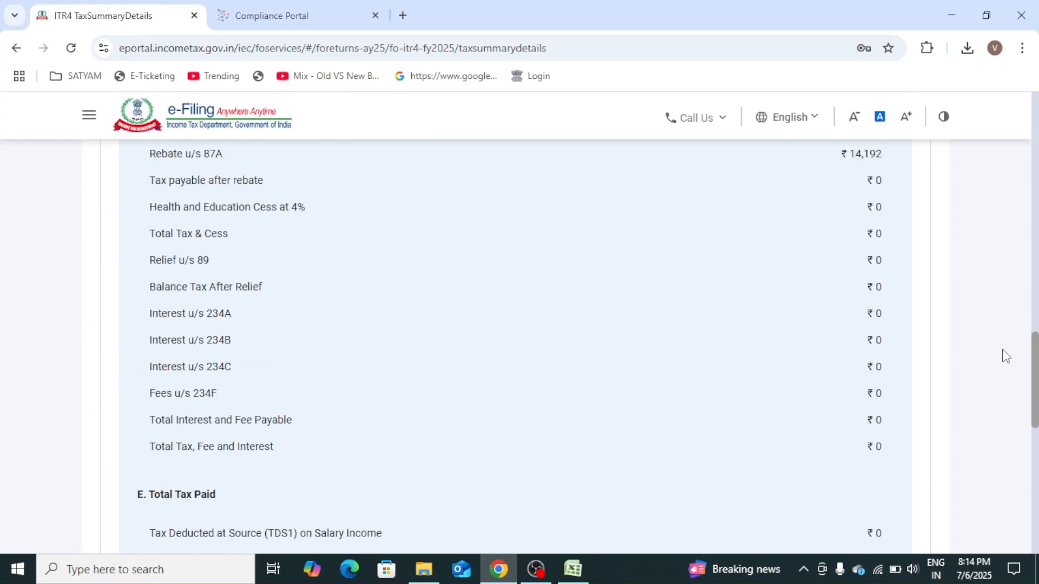
scroll(1006, 356, down, 8)
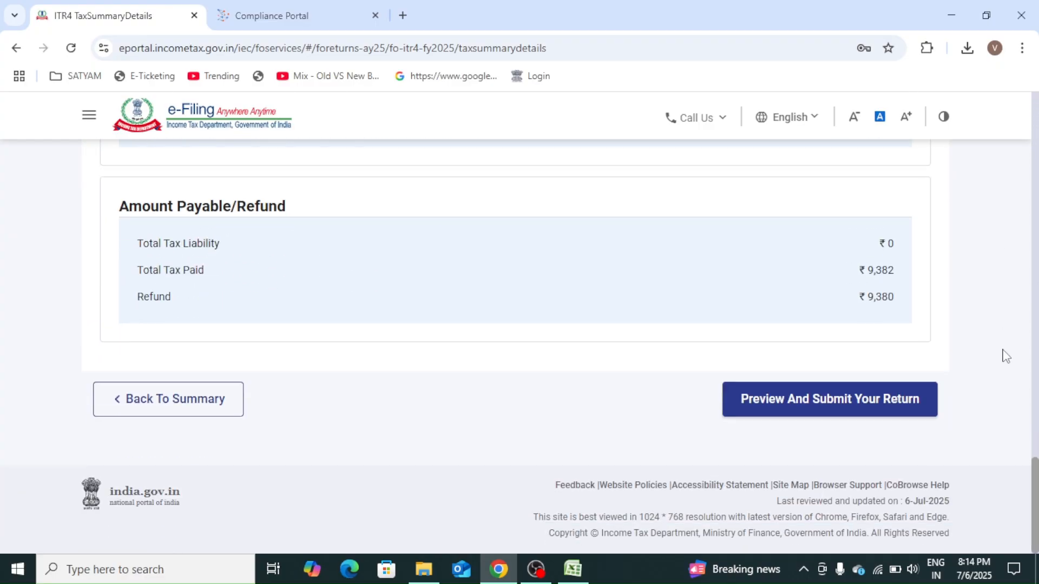
click(844, 399)
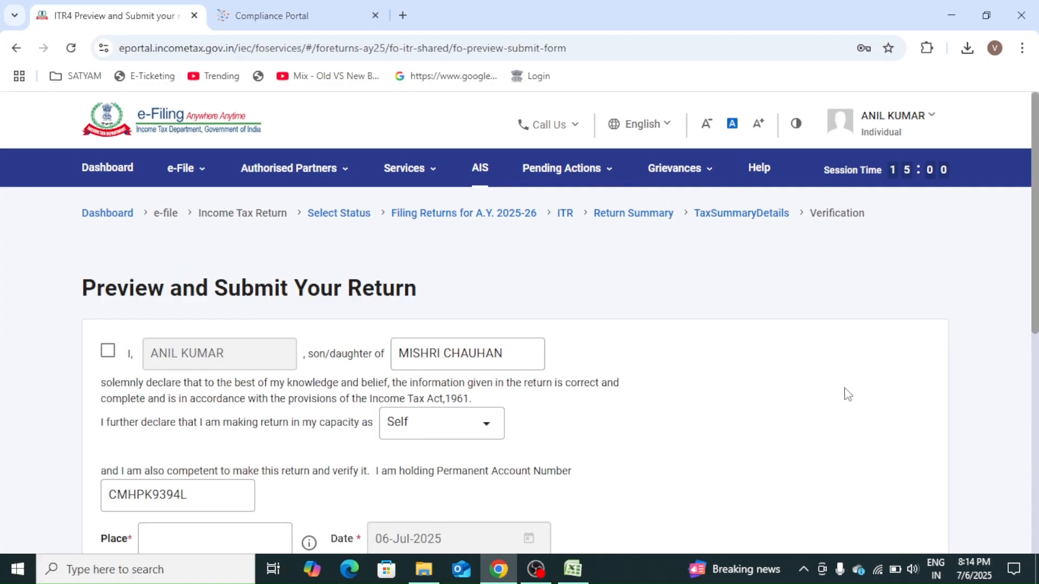
Accept the declaration, enter patna as the place, run the internal validation, and check the listed errors.
click(108, 351)
scroll(708, 409, down, 5)
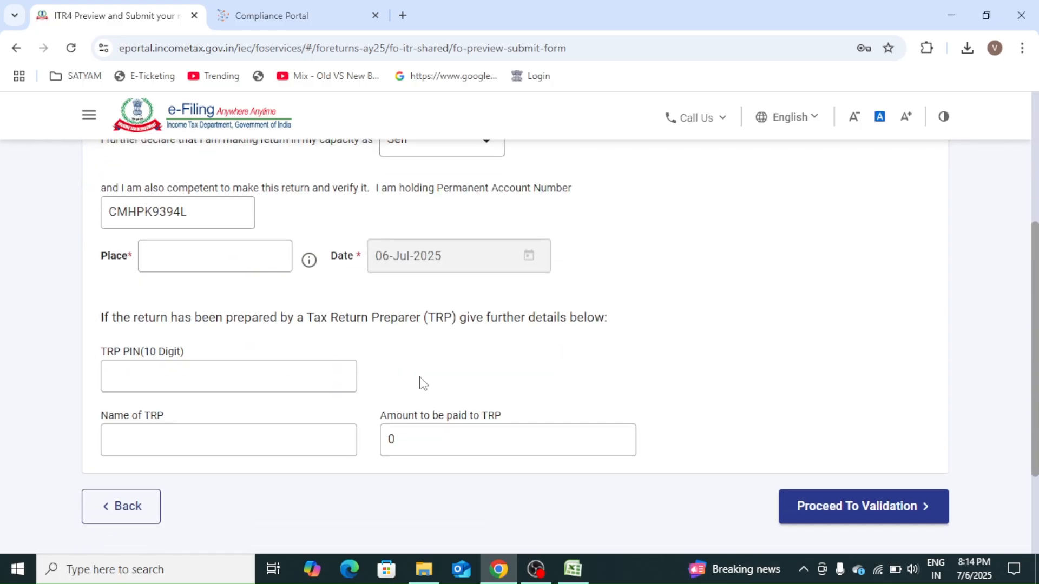
click(152, 249)
text(patna)
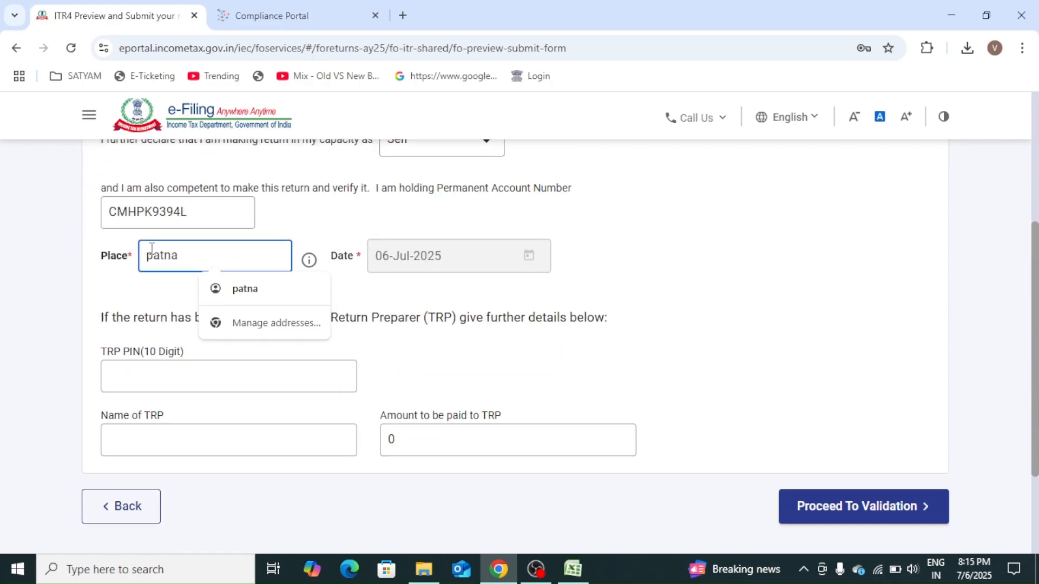
click(655, 336)
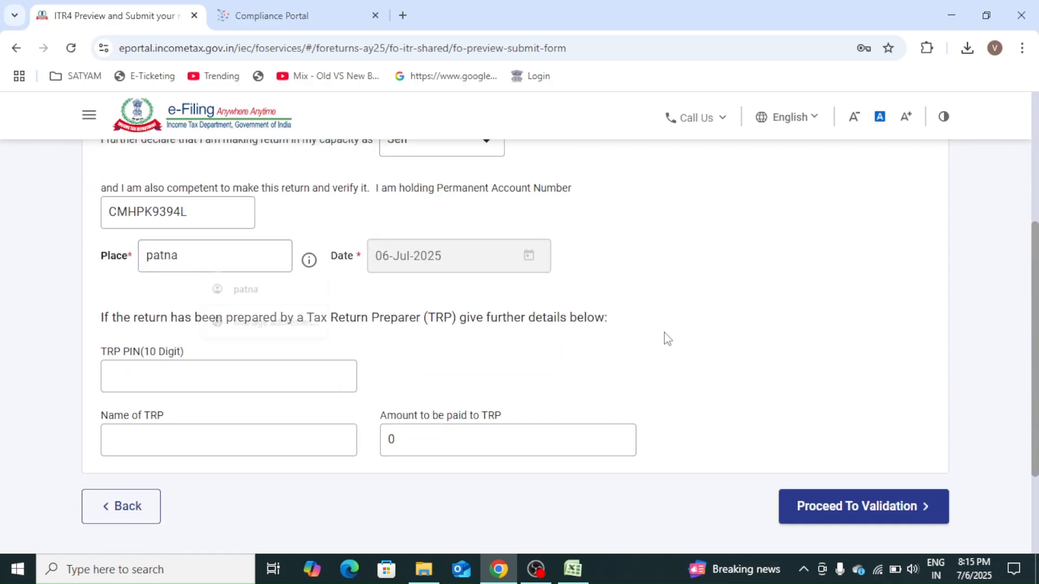
click(908, 519)
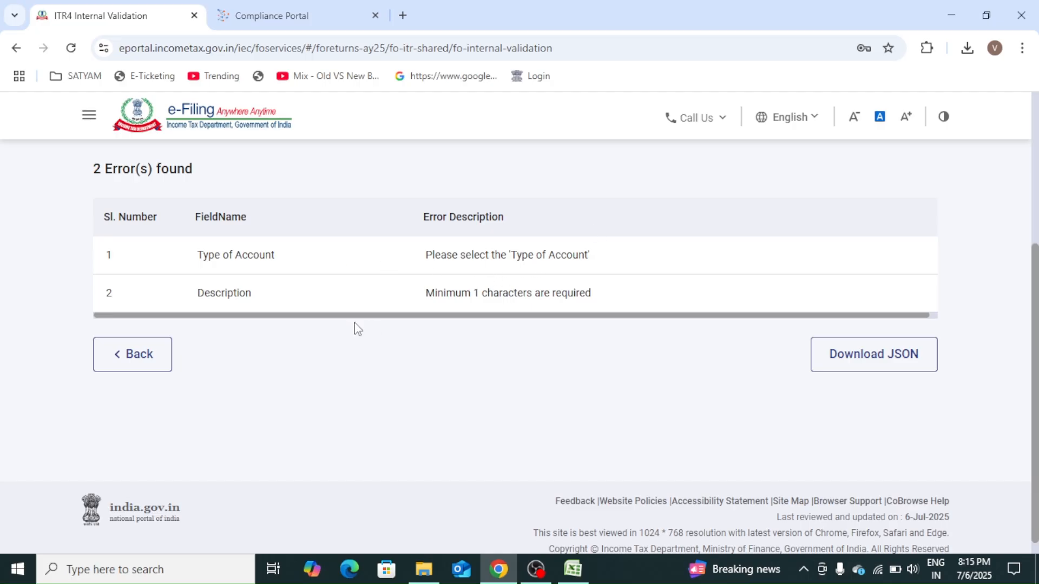
click(511, 255)
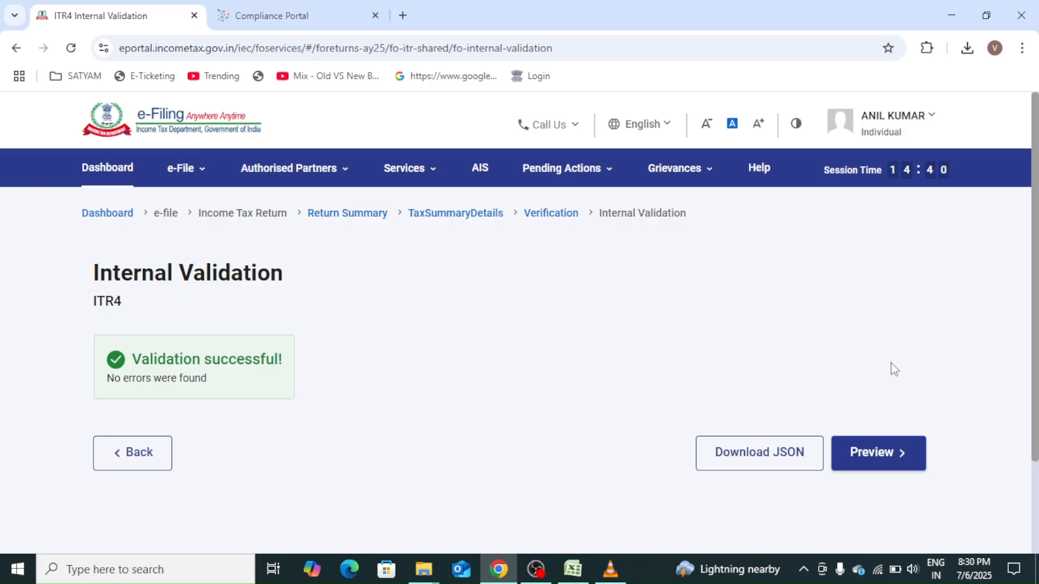
Preview the validated ITR-4 return, run the upload level validation, and proceed to choosing a verification method.
click(896, 470)
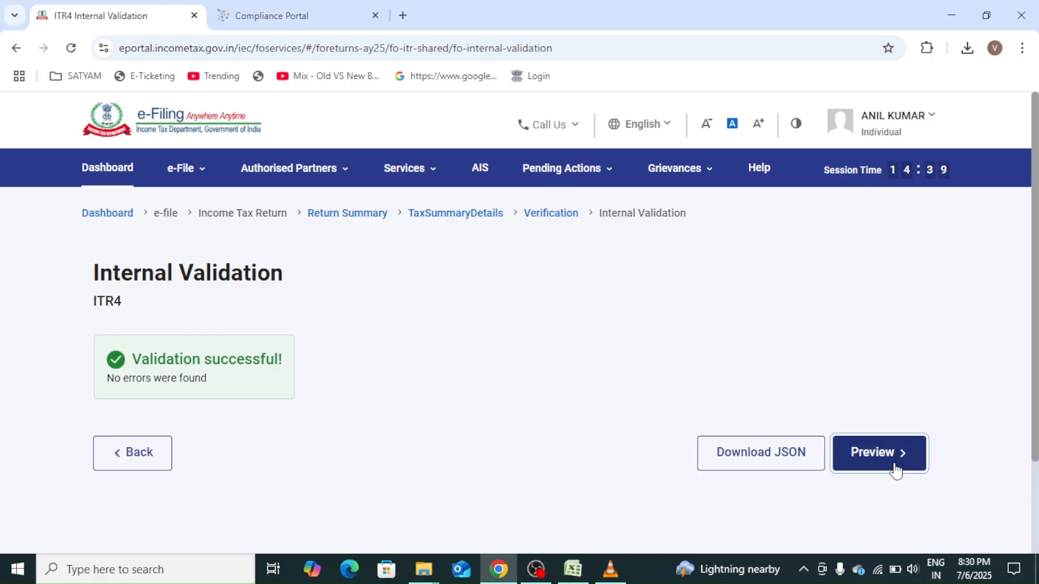
scroll(1034, 414, down, 8)
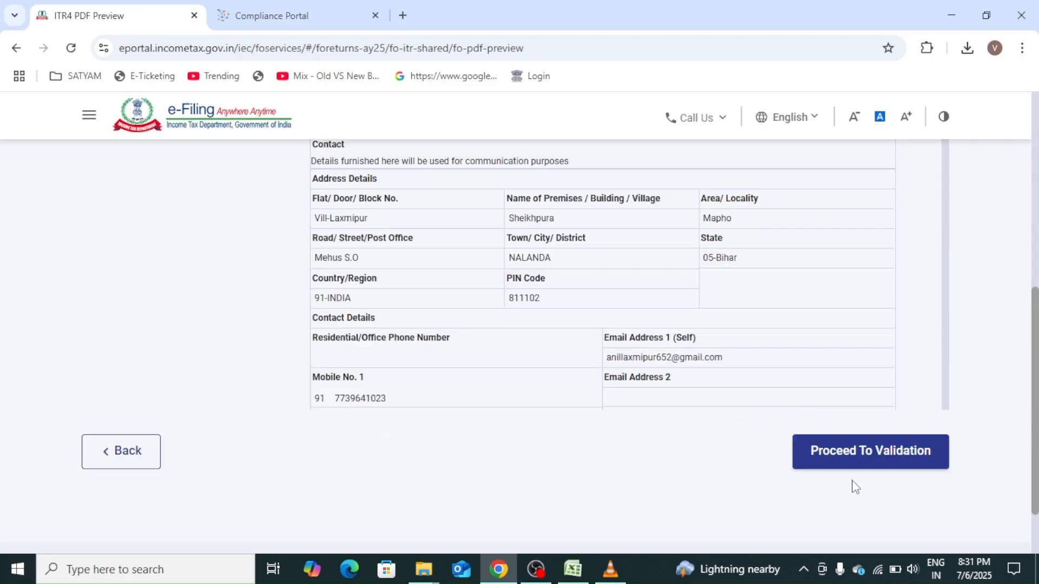
click(871, 476)
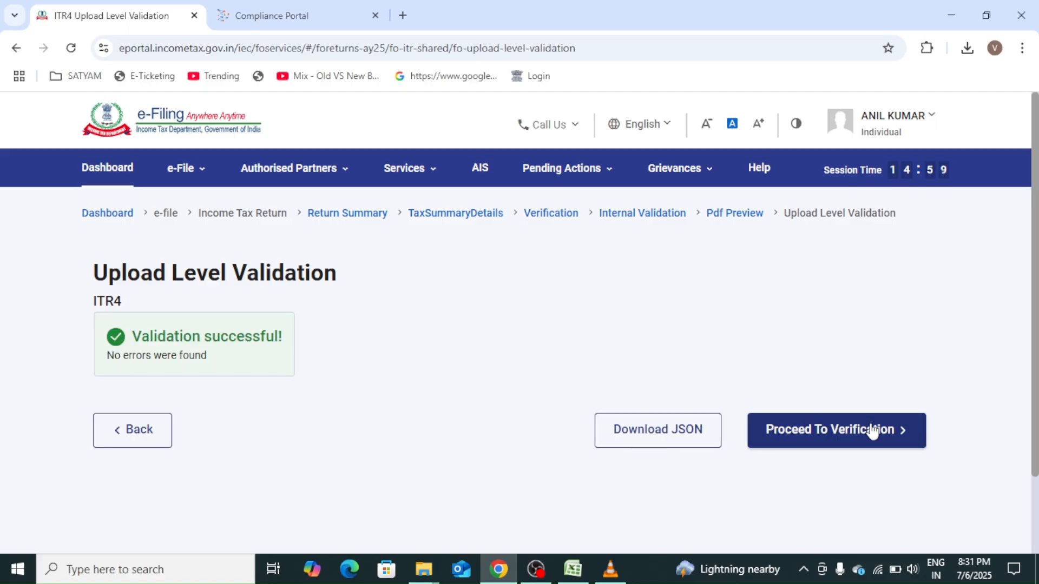
click(870, 427)
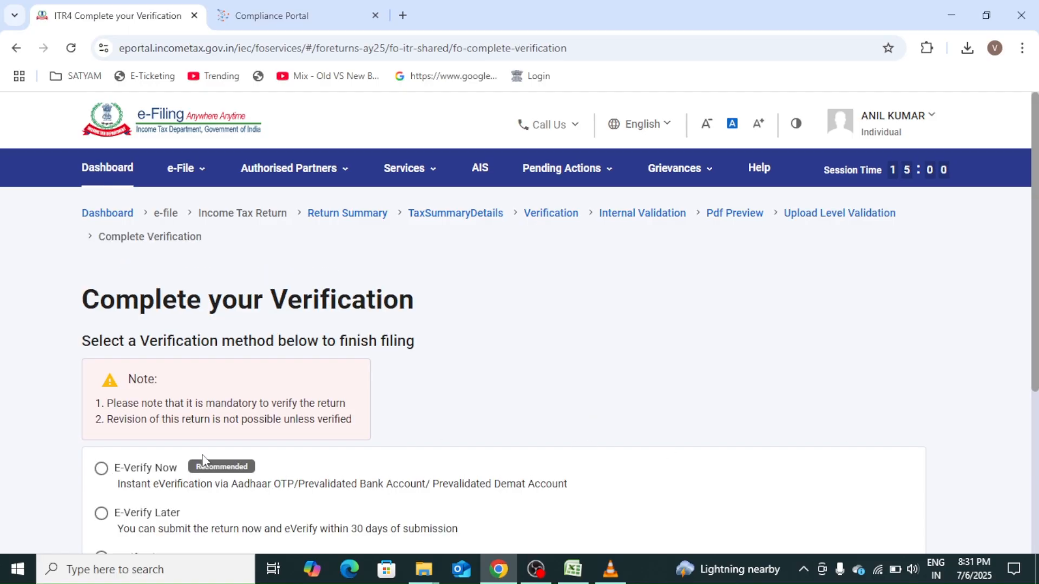